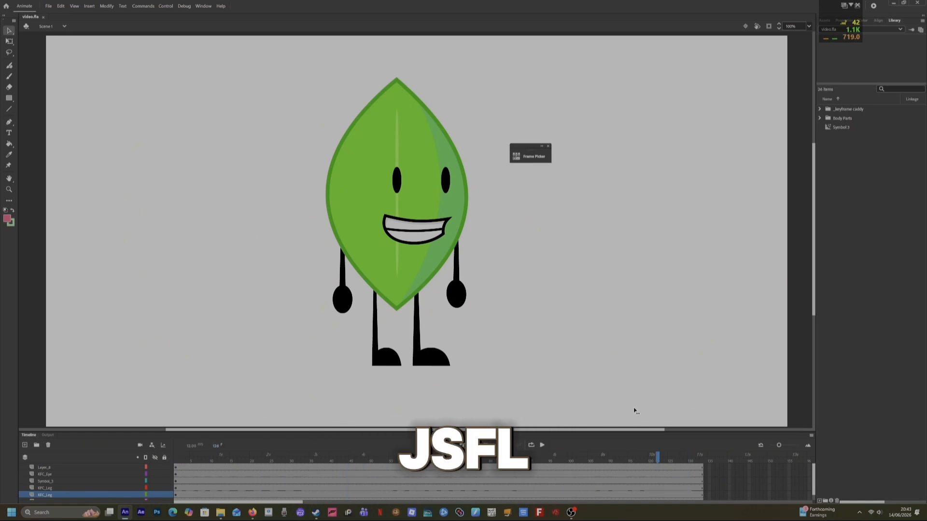
Select the right arm on the first frame and move its transformation point up to the shoulder.
left_click_drag(634, 409, 1, 167)
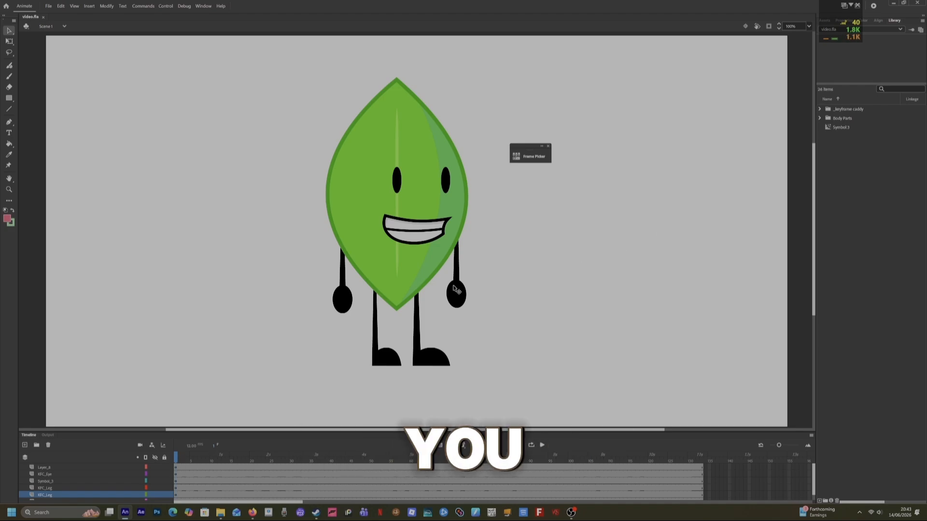
left_click(176, 466)
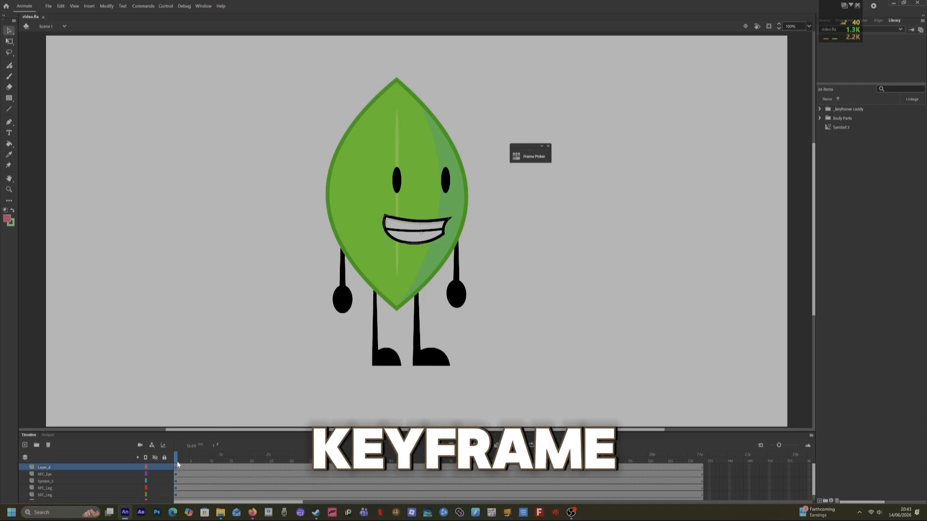
left_click(461, 298)
left_click(220, 495)
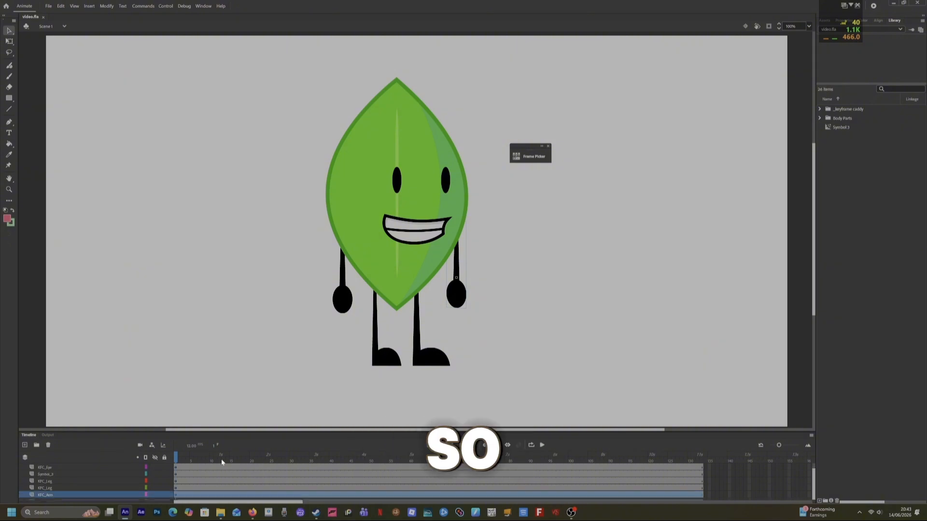
left_click(200, 495)
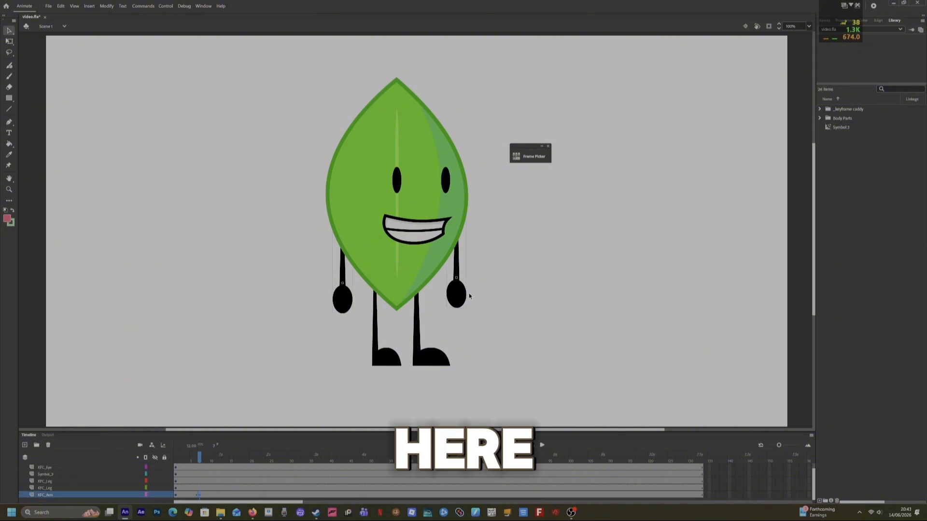
left_click(175, 495)
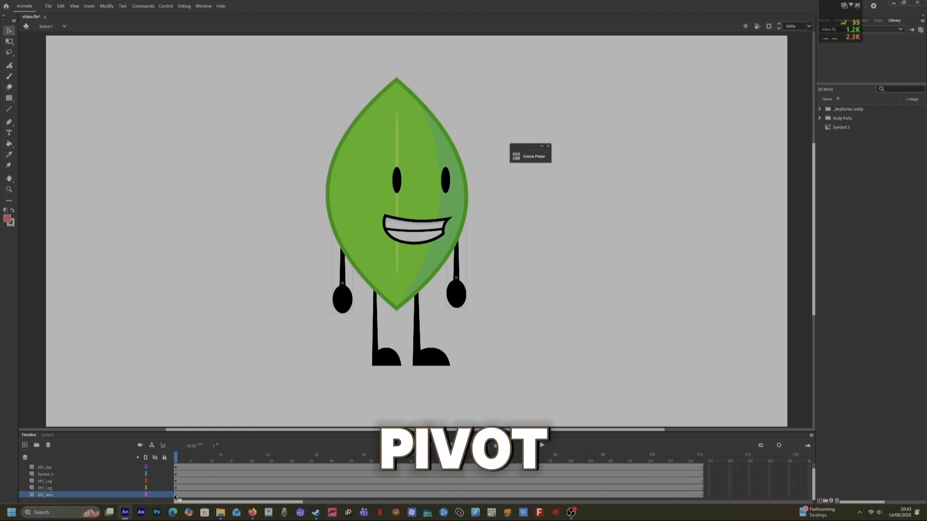
key("q")
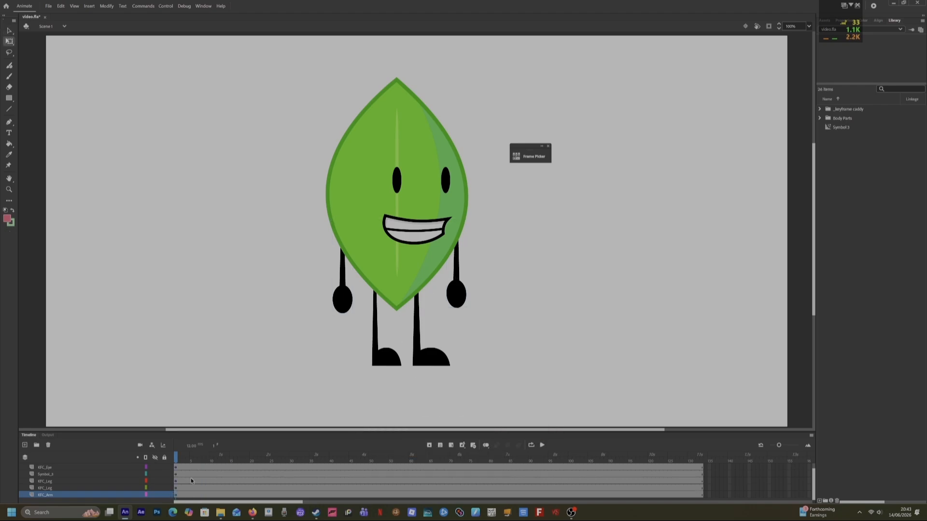
left_click(176, 495)
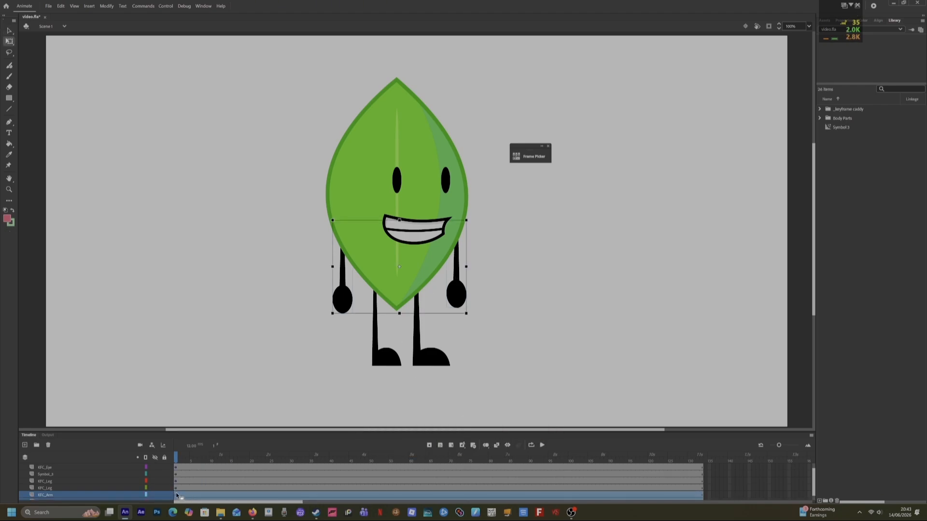
left_click_drag(457, 278, 456, 240)
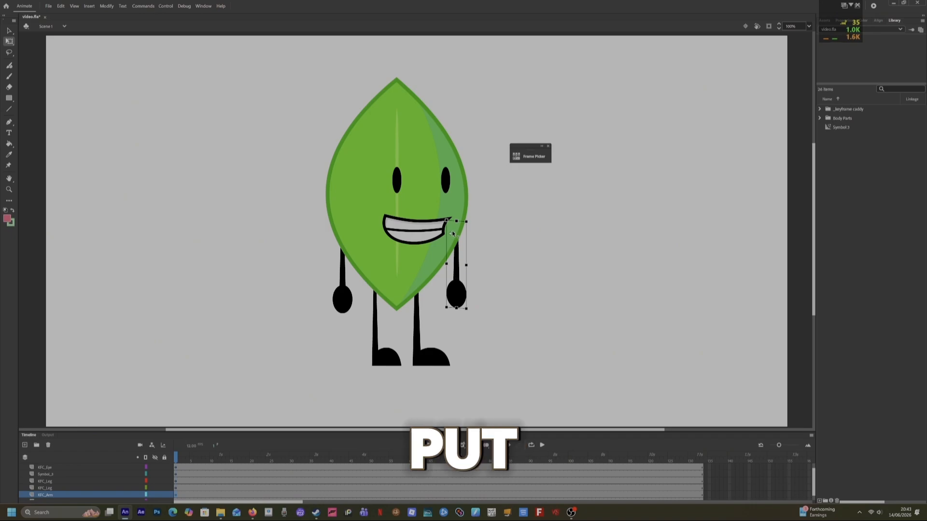
At frame 10, rotate the right arm outward so it points sideways.
left_click(203, 495)
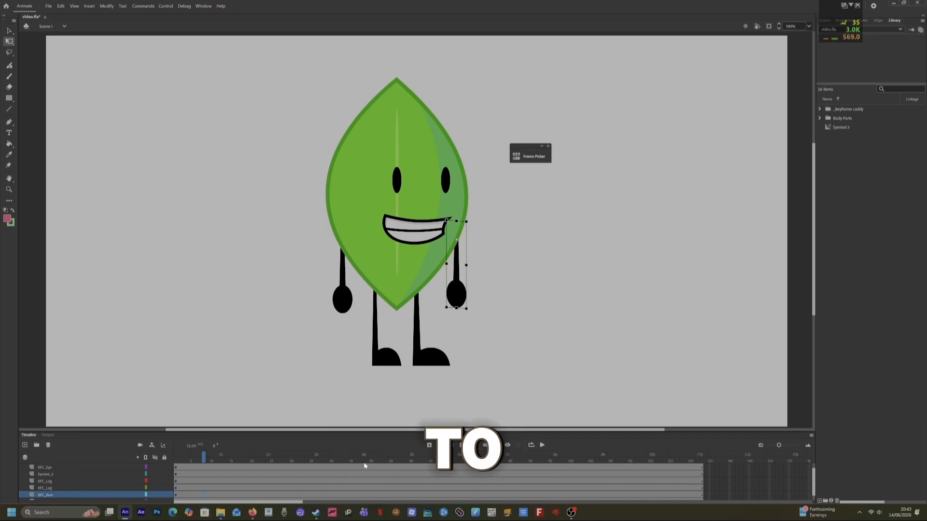
left_click_drag(465, 316, 549, 264)
left_click(495, 324)
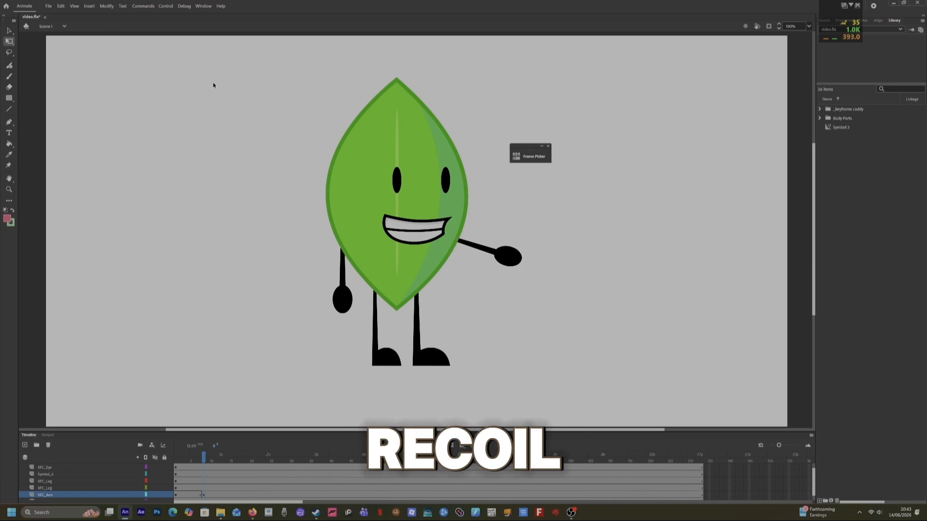
Try to run the recoil JSFL command from the HDD drive.
left_click(142, 6)
left_click(149, 41)
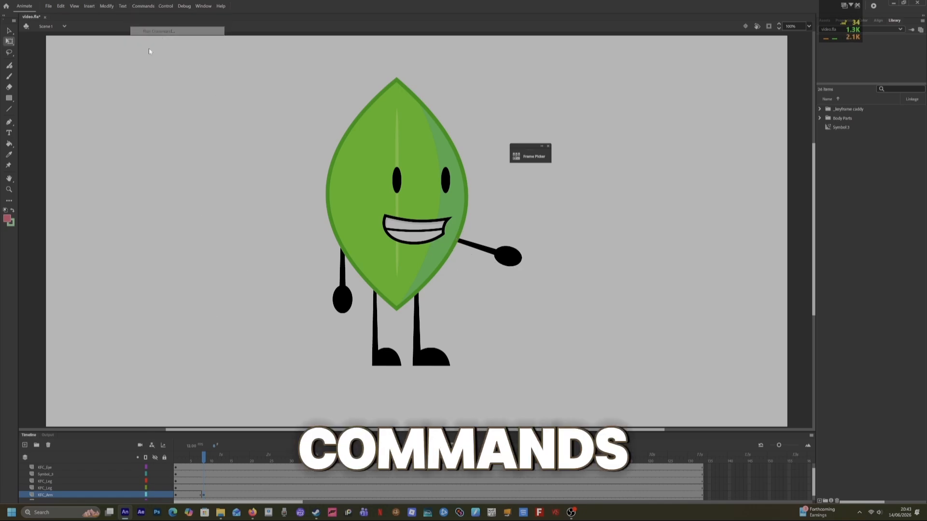
left_click(39, 50)
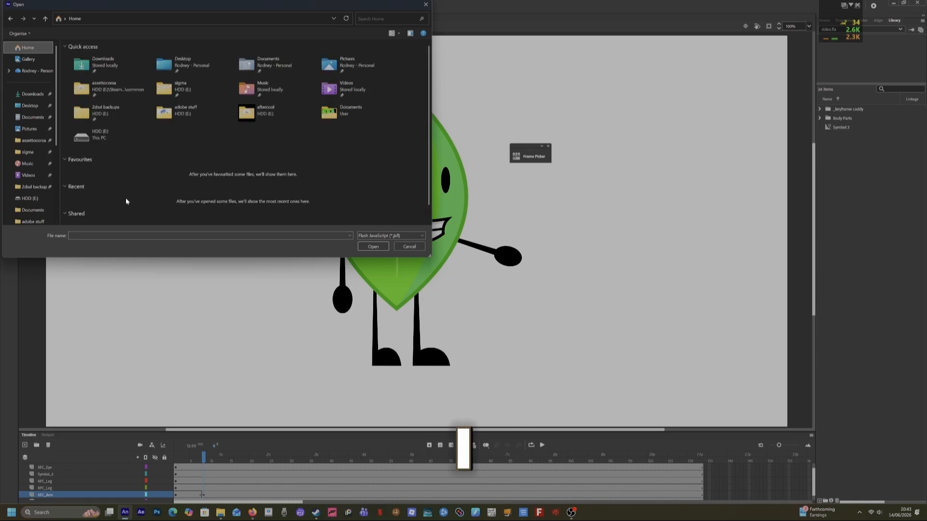
left_click(27, 203)
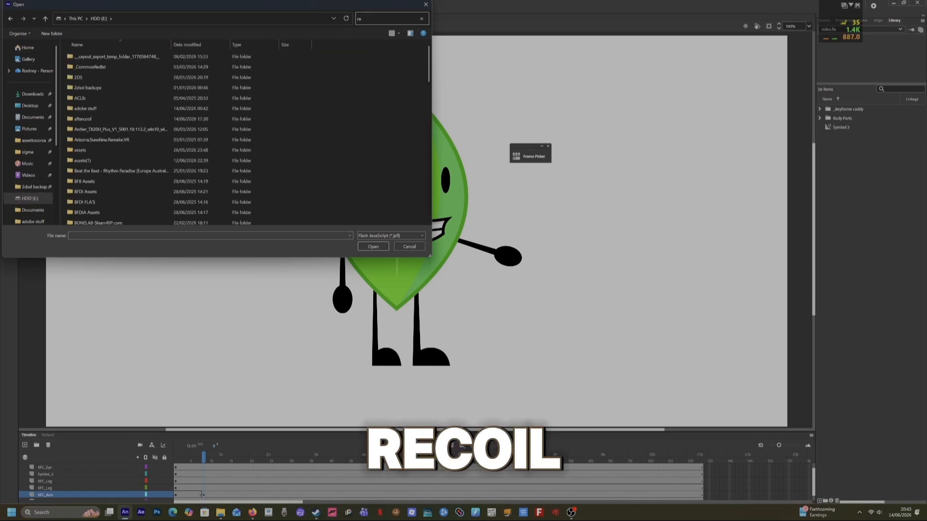
type("recoil")
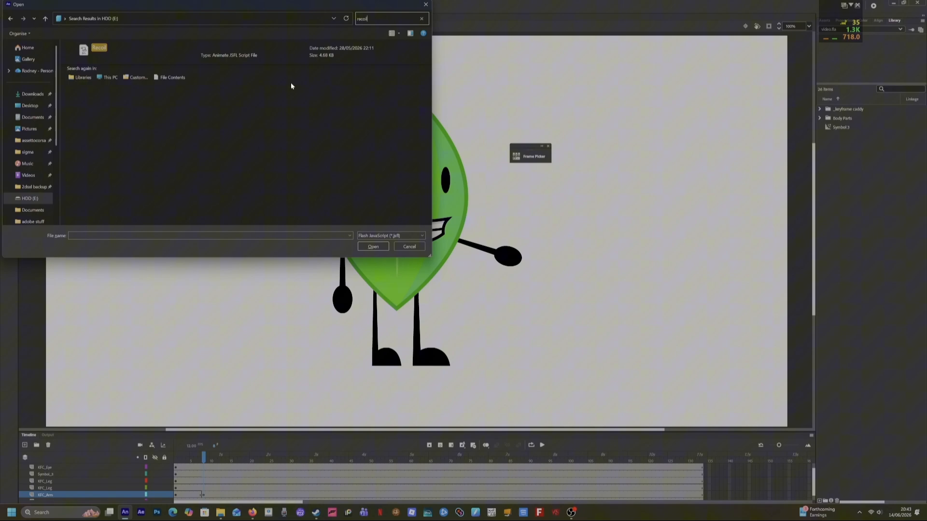
double_click(290, 56)
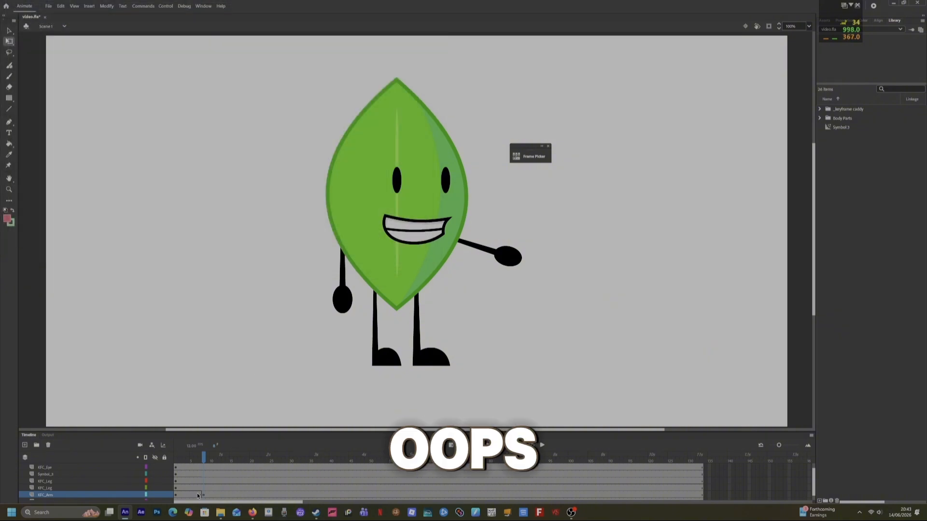
Select the arm layer's frames up to the new keyframe and run the recoil JSFL command on them.
mouse_move(196, 494)
left_mouse_down()
mouse_move(215, 493)
mouse_move(208, 494)
left_mouse_up()
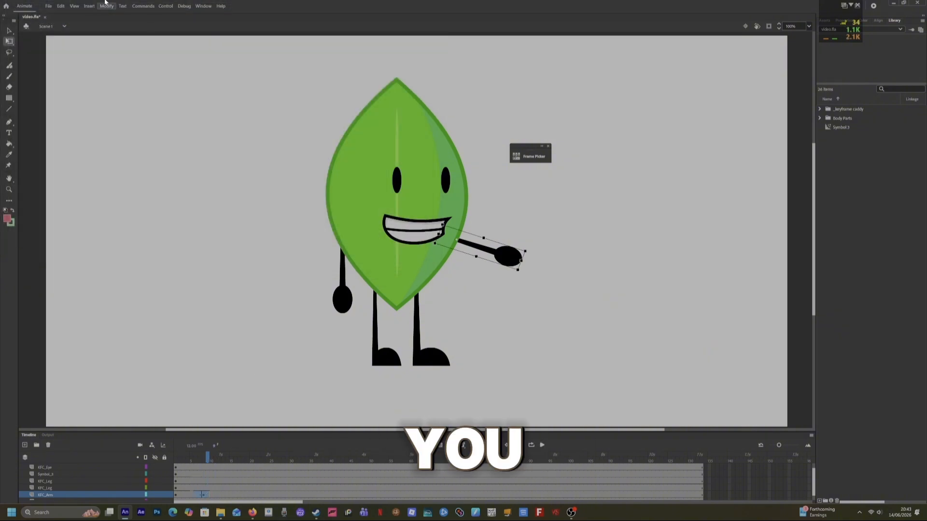
left_click(138, 7)
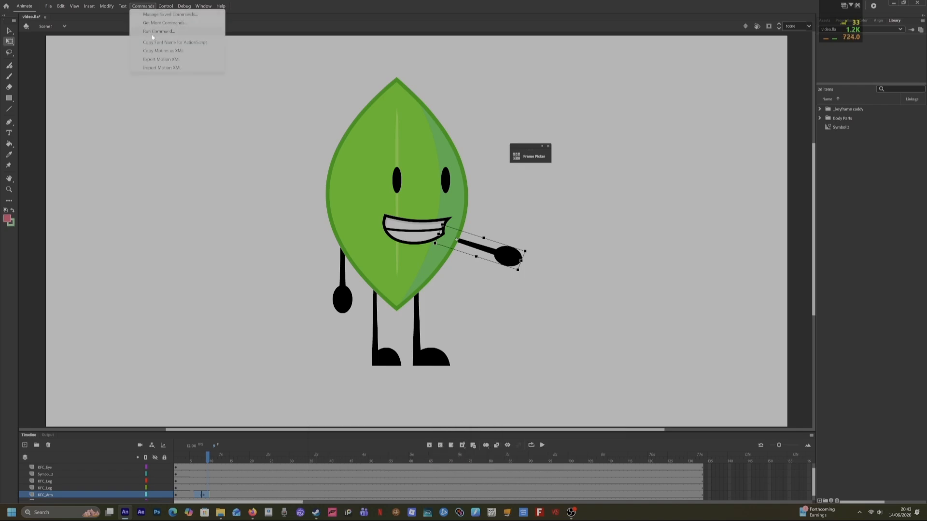
left_click(151, 32)
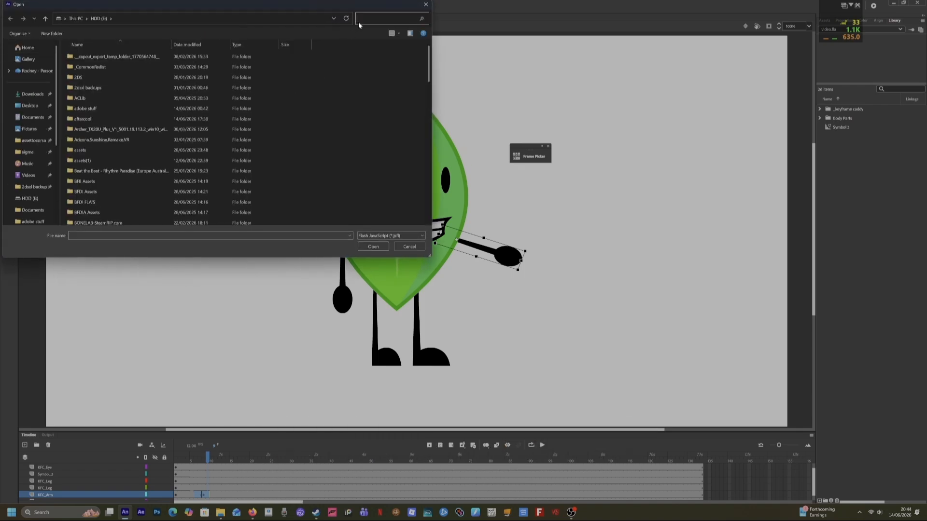
type("recoil")
double_click(297, 55)
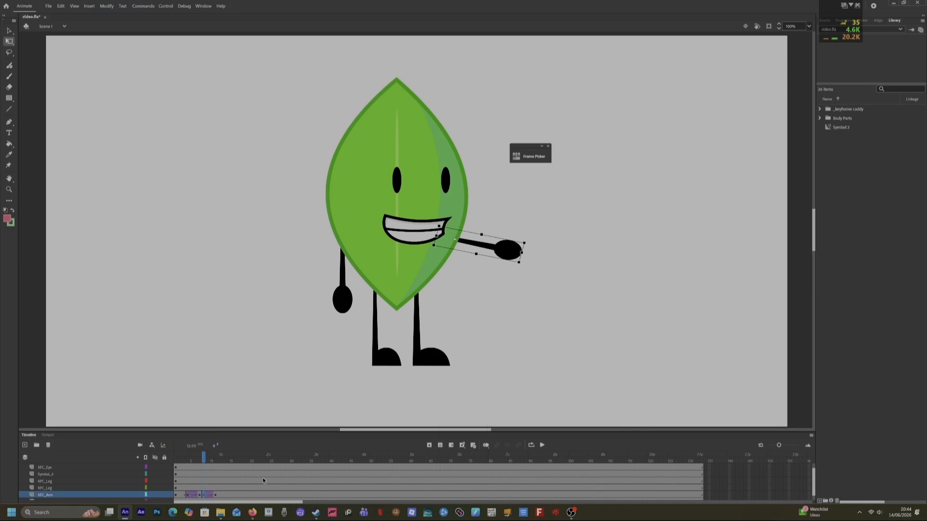
Undo the last four changes, including the recoil and the arm rotation.
left_click_drag(211, 479, 186, 467)
left_click(202, 471)
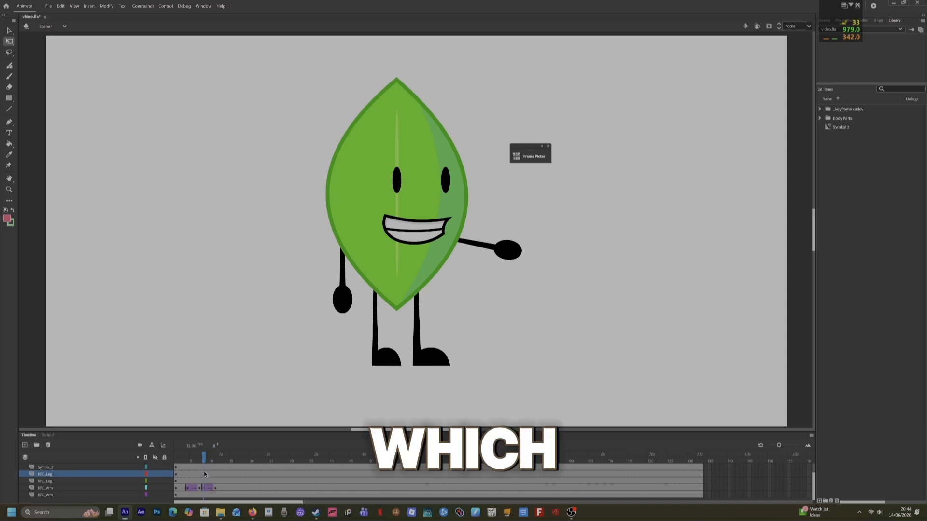
scroll(202, 470, "up", 2)
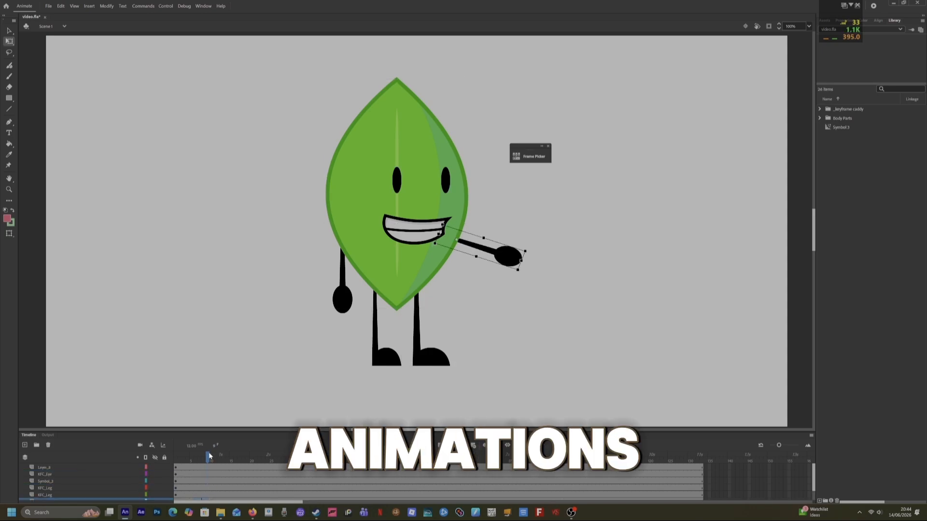
scroll(203, 483, "down", 2)
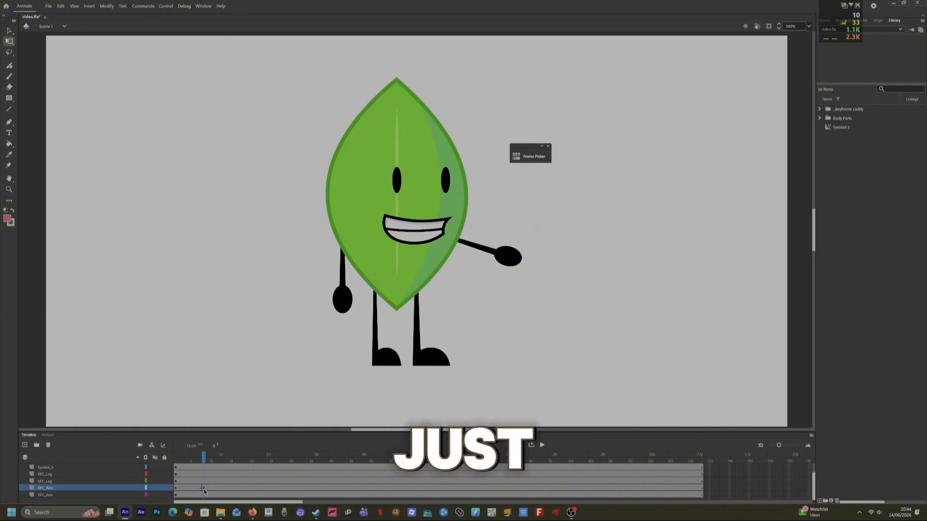
key("ctrl+z")
key("ctrl+z")
key("ctrl+z")
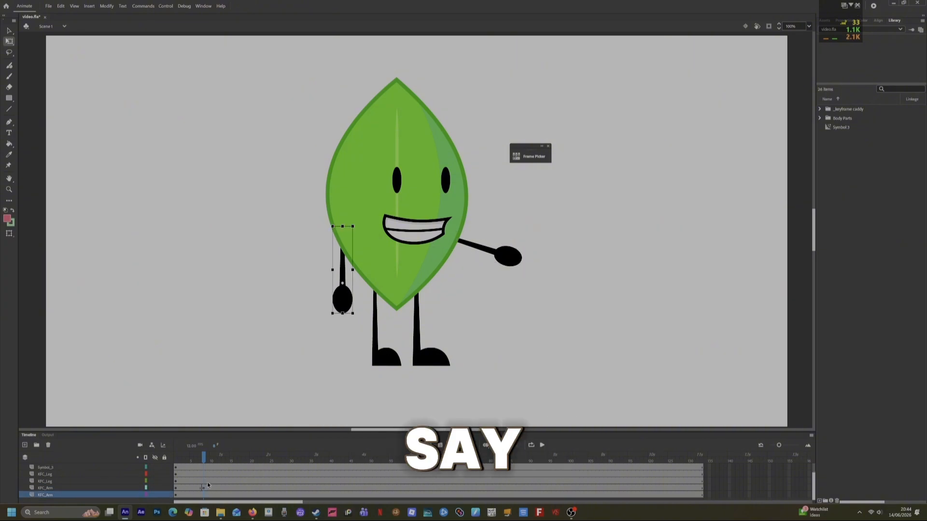
key("ctrl+z")
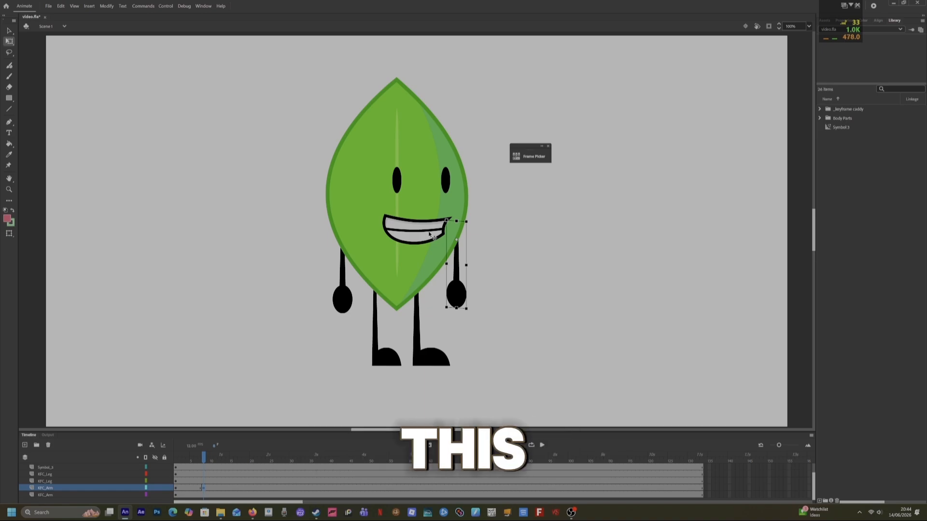
At frame 10, shift the mouth and both eyes left to pose the face.
left_click_drag(429, 234, 402, 235)
left_click(397, 180)
left_click_drag(397, 181, 362, 181)
left_click_drag(445, 180, 420, 181)
left_click_drag(393, 232, 389, 232)
left_click(344, 300)
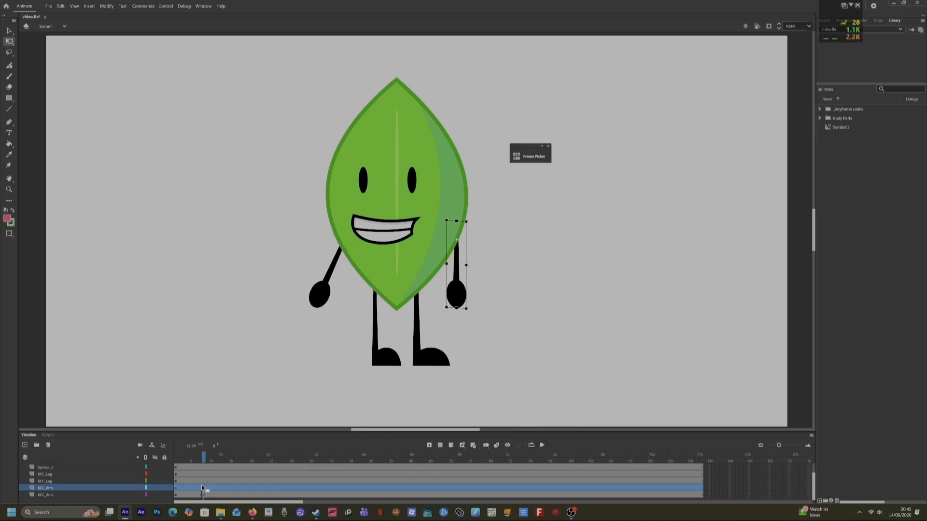
Select the frames up to frame 10 across the arm and leg layers and run the recoil command.
left_click(204, 474)
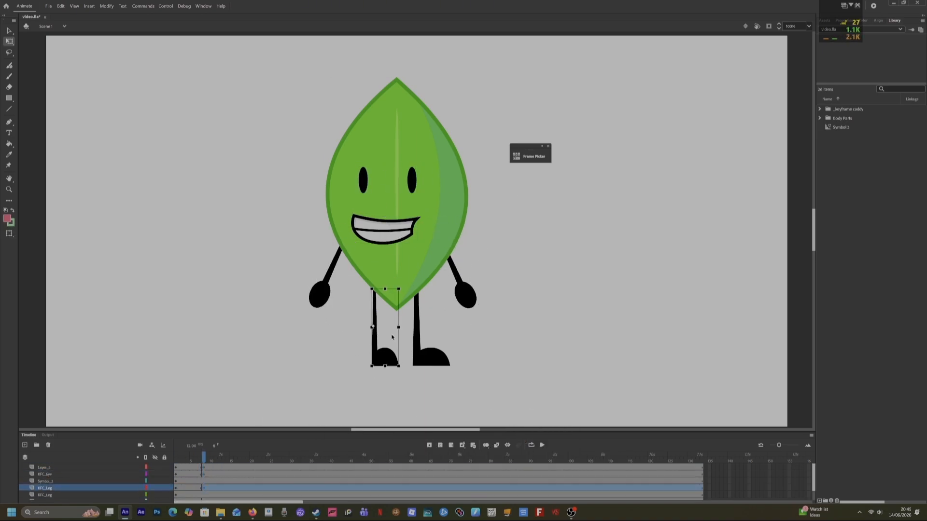
left_click(203, 495)
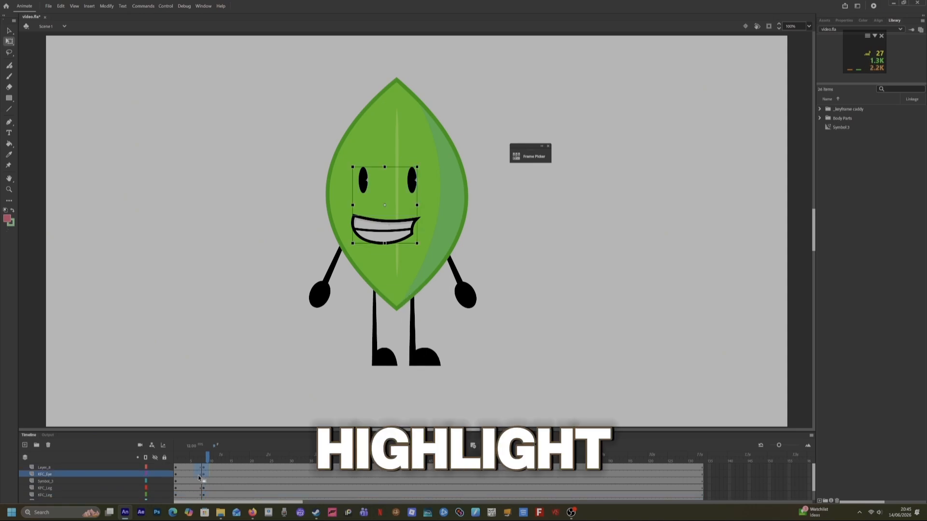
left_click_drag(195, 488, 208, 495)
scroll(195, 490, "down", 1)
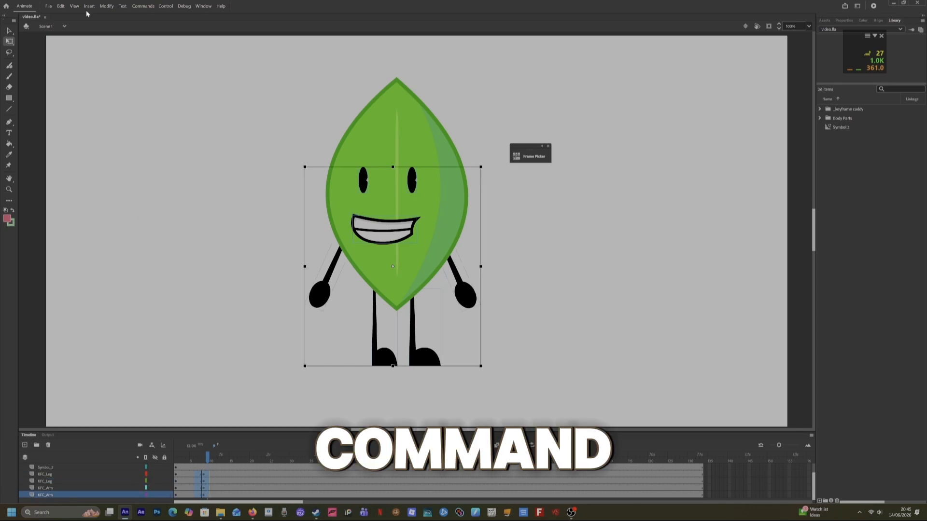
left_click(138, 4)
left_click(154, 31)
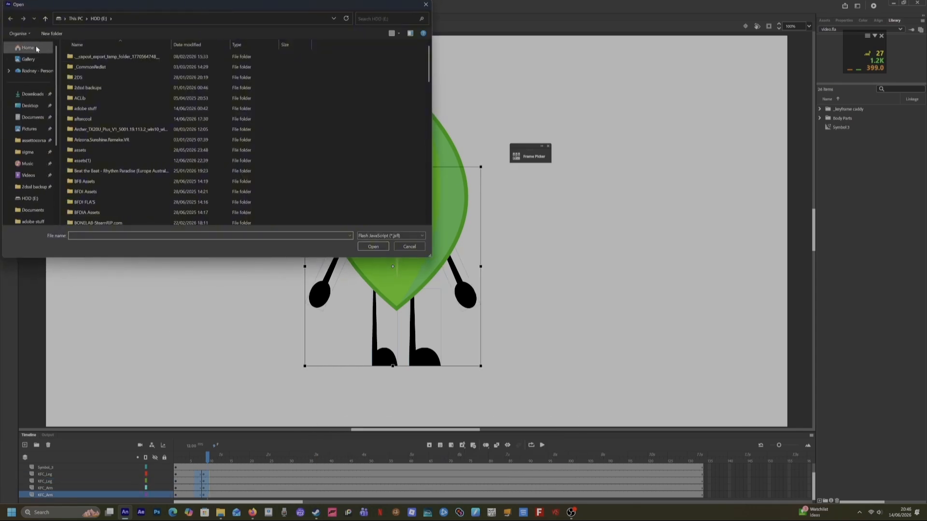
left_click(36, 48)
double_click(141, 201)
Scrub the new animation, then run the recoil command on the eyes layer's frames.
left_click(202, 458)
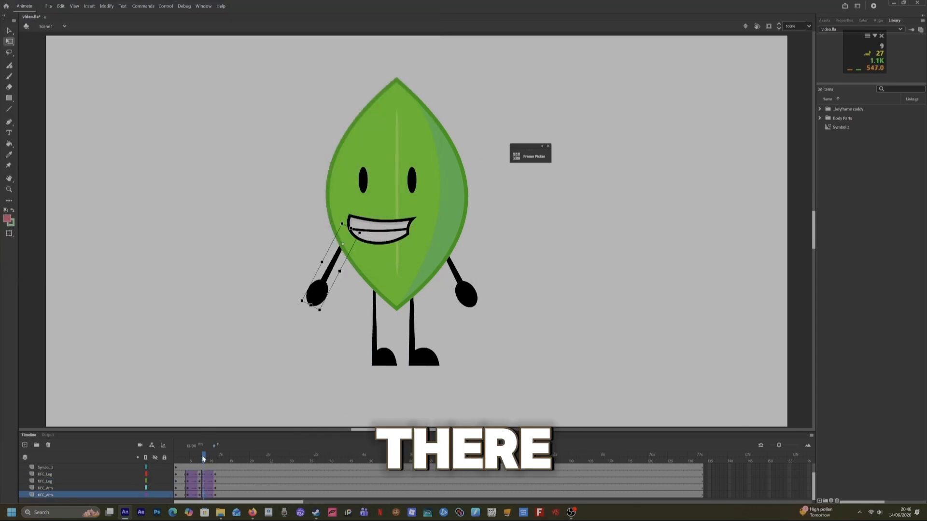
left_click_drag(202, 461, 213, 476)
scroll(195, 468, "up", 1)
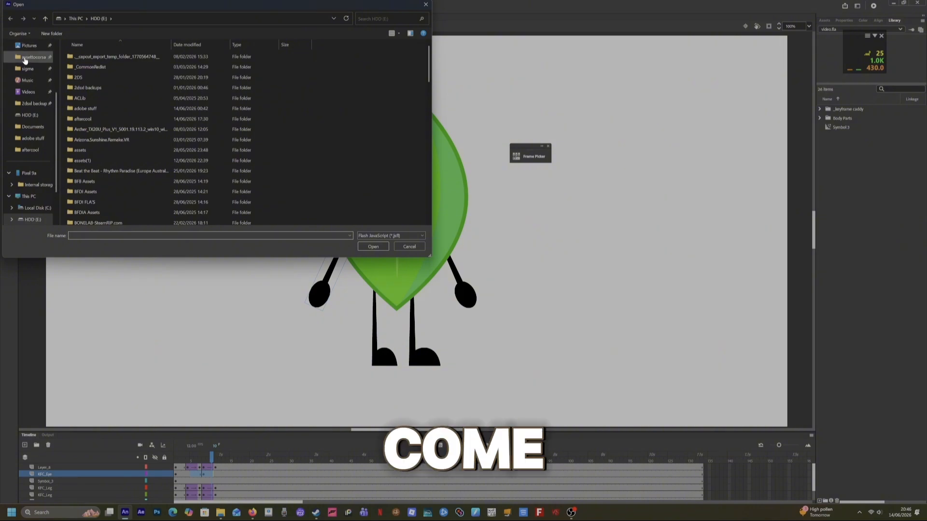
scroll(25, 60, "up", 3)
left_click(25, 51)
double_click(125, 200)
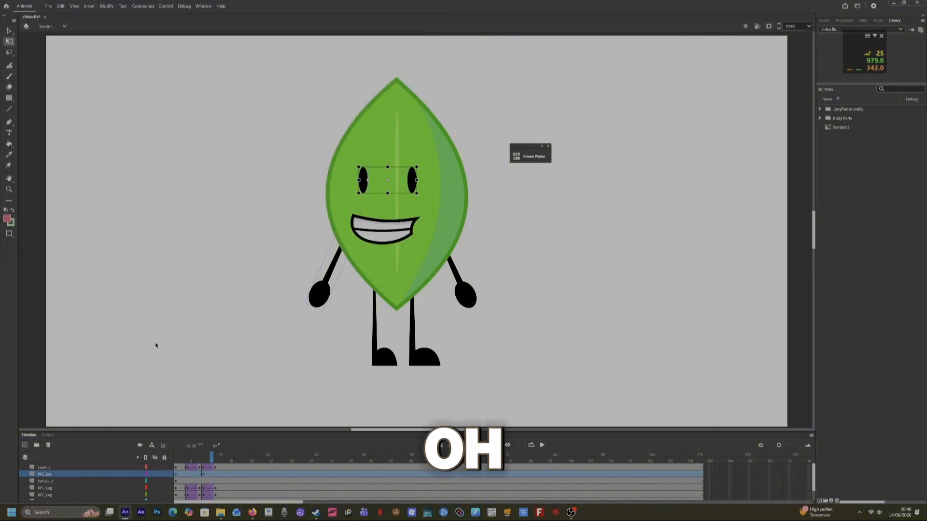
Distribute the eyes to separate layers on both the posed keyframe and the first frame.
left_click(202, 474)
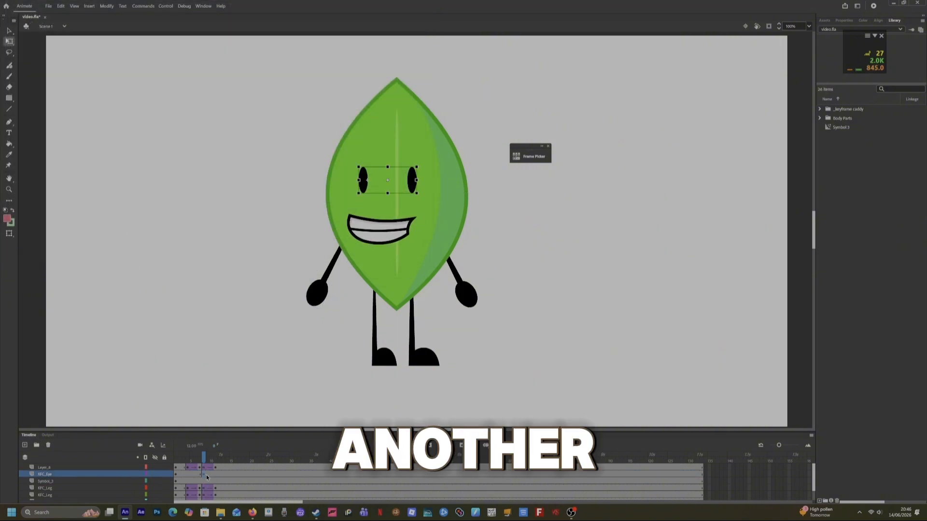
key("ctrl+shift+d")
left_click(176, 475)
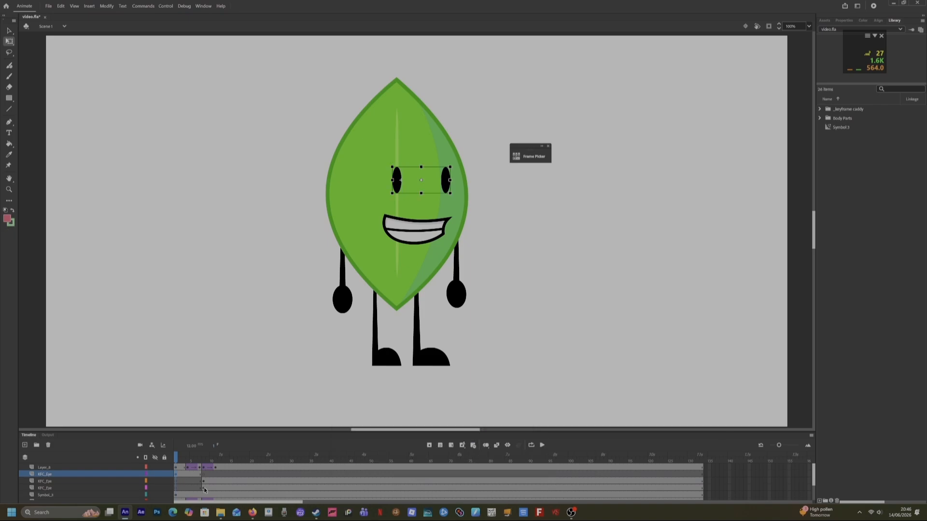
key("ctrl+shift+d")
left_click(179, 487)
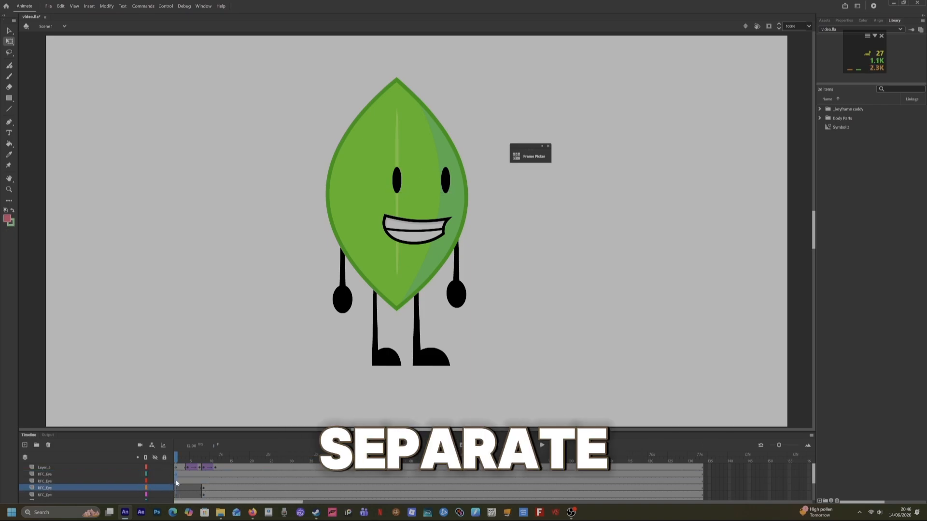
left_click(175, 493)
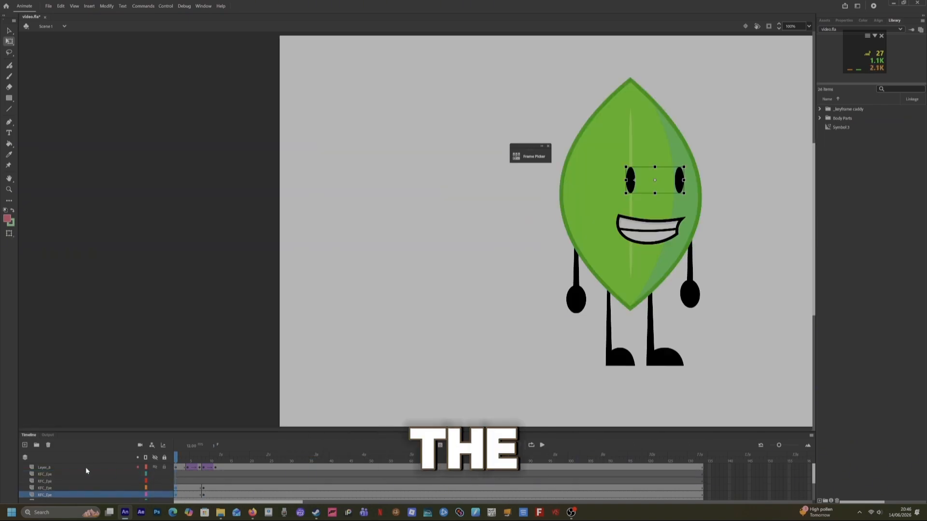
Delete the extra empty eye layers from the timeline.
left_click(85, 473)
left_click(83, 479, "shift")
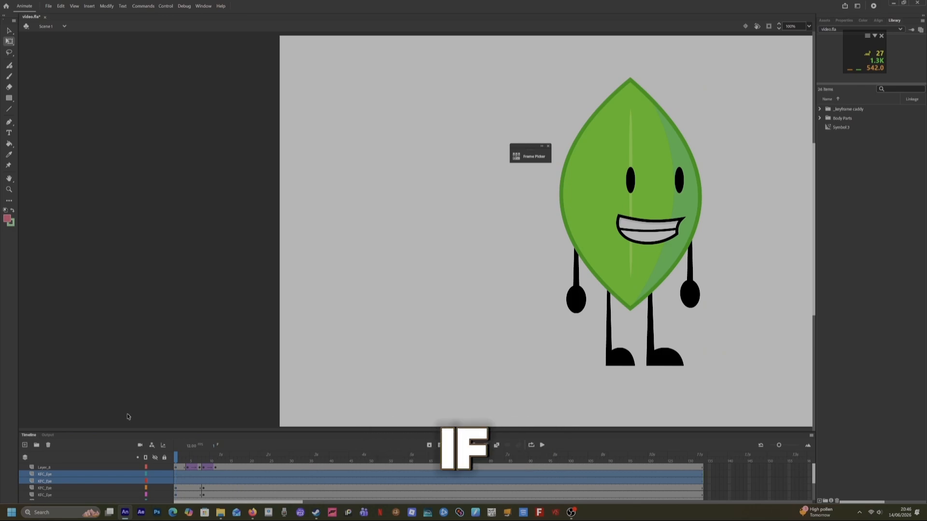
left_click(48, 444)
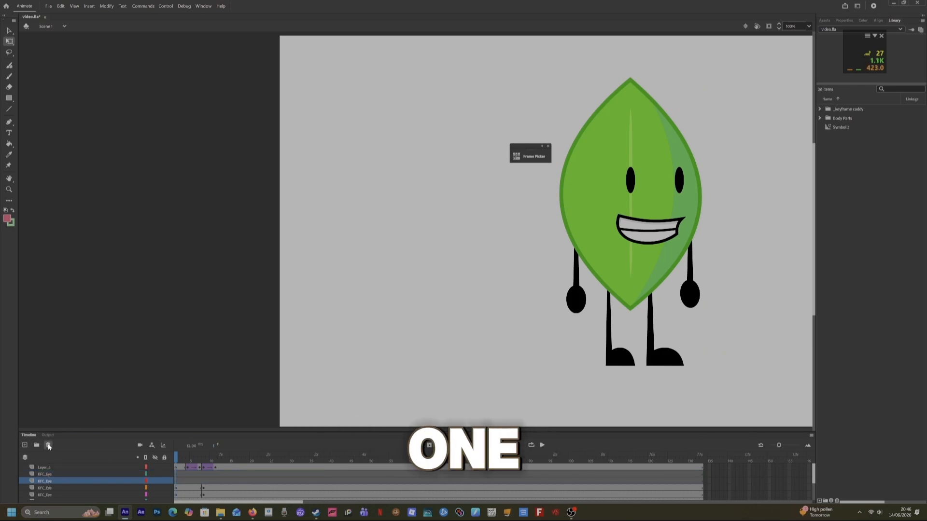
left_click(49, 472)
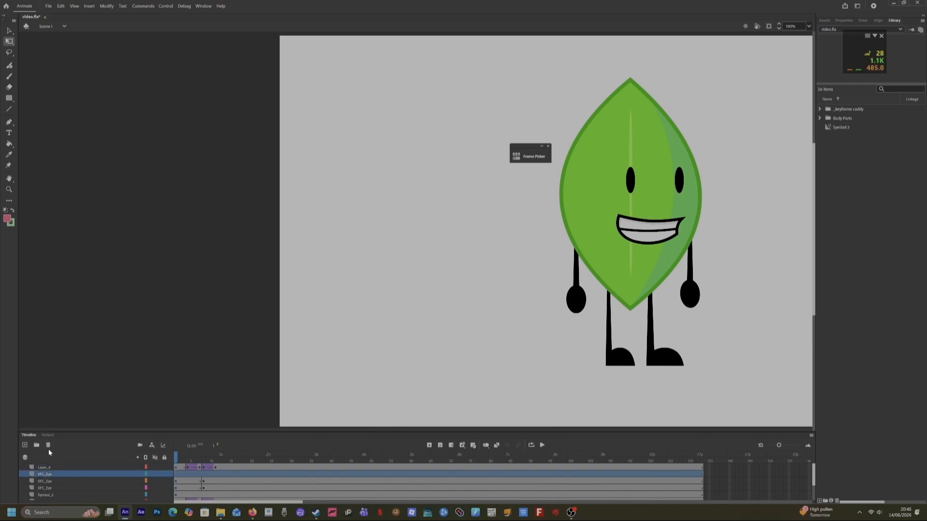
Select the frames of both eye layers up to frame 10 and run the recoil command script on them.
left_click_drag(196, 477, 208, 487)
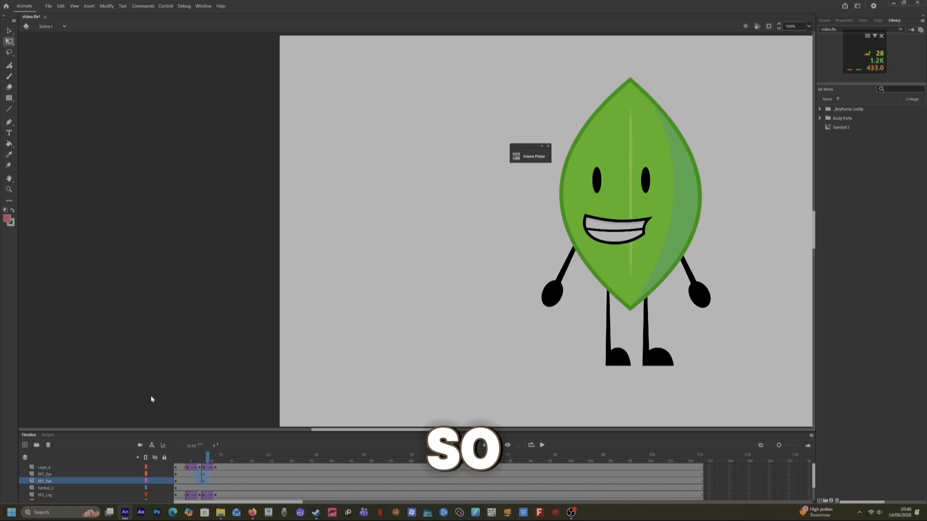
left_click(143, 6)
left_click(149, 36)
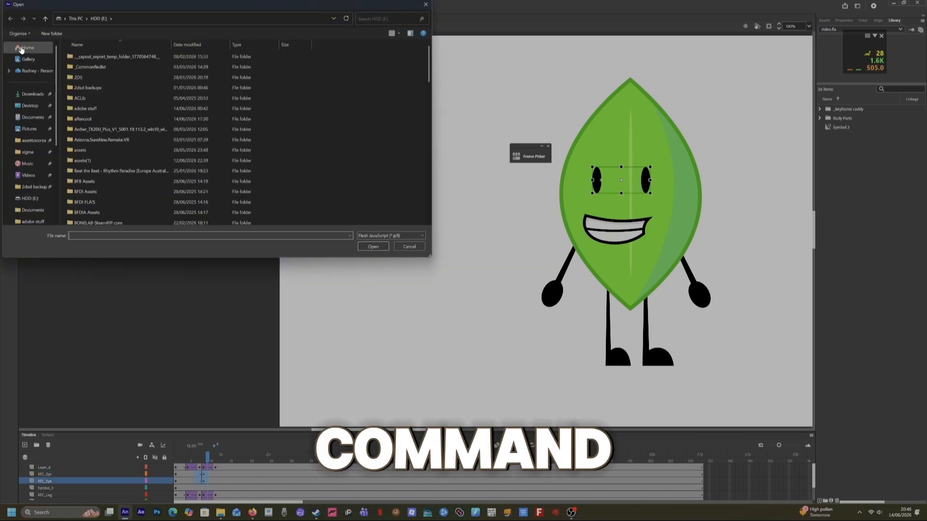
left_click(21, 48)
double_click(161, 201)
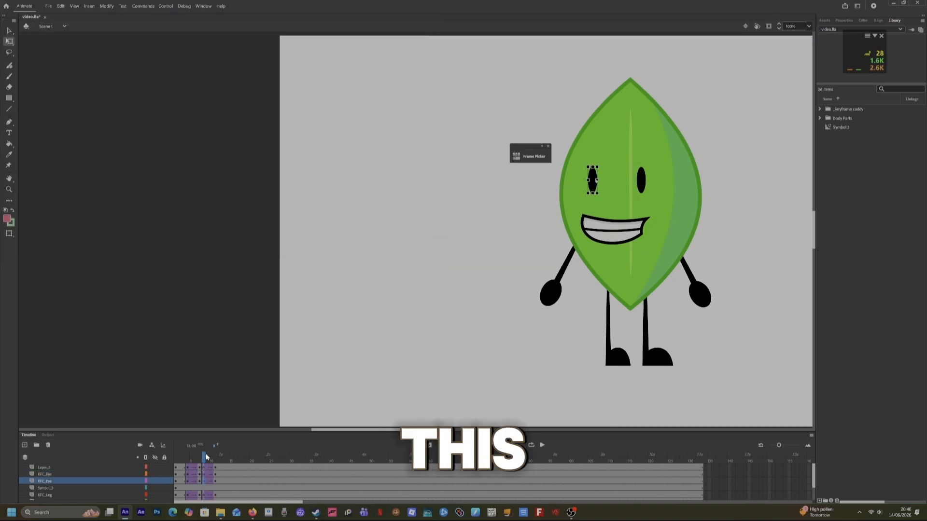
Near frame 4, swap the right and left eyes to the closed-eye drawing using the Frame Picker.
mouse_move(206, 457)
left_mouse_down()
mouse_move(219, 459)
mouse_move(188, 461)
mouse_move(200, 462)
left_mouse_up()
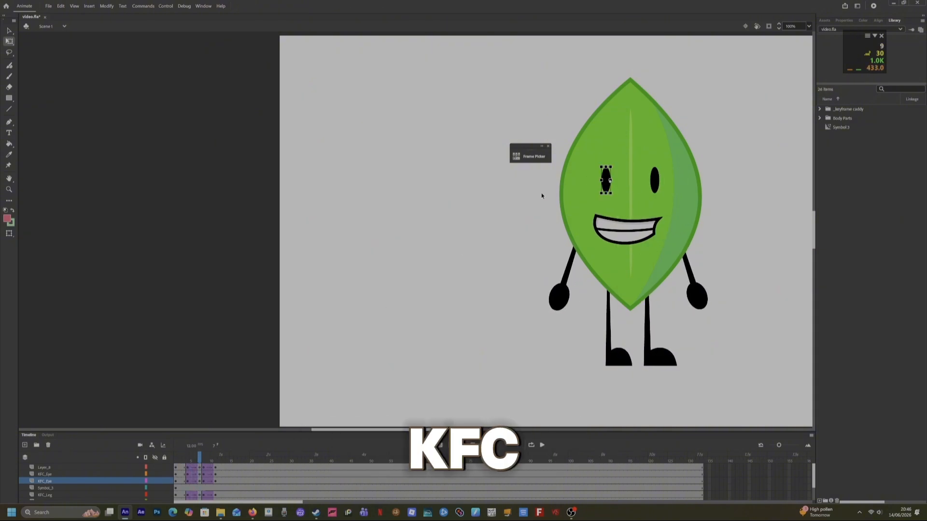
left_click(848, 21)
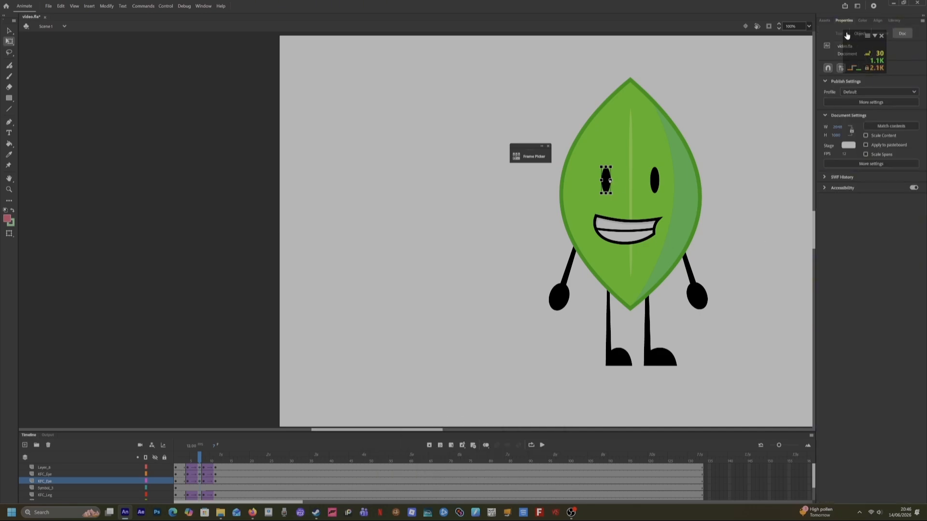
left_click(195, 462)
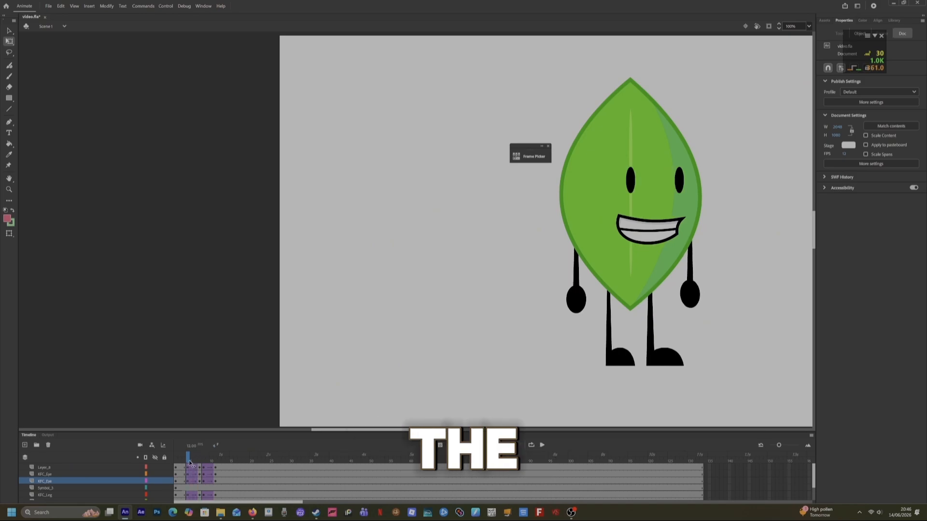
left_click(191, 463)
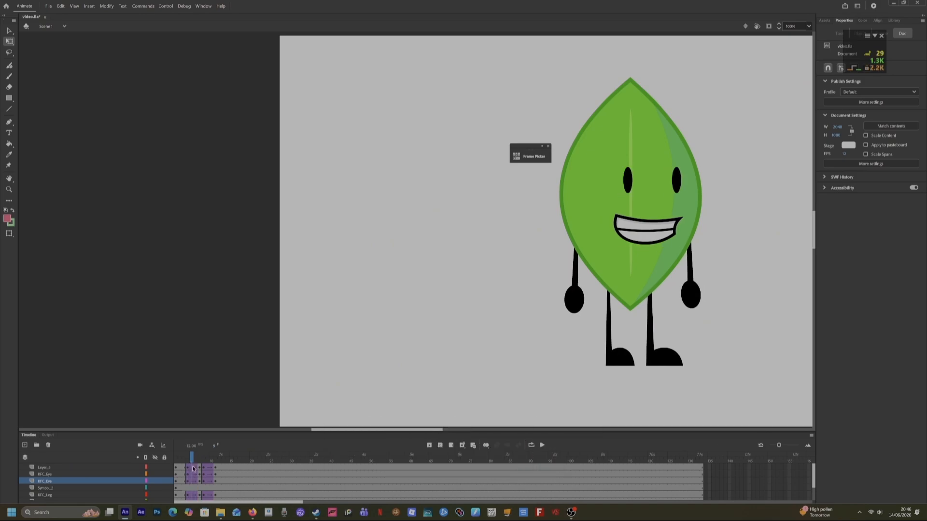
left_click(193, 468)
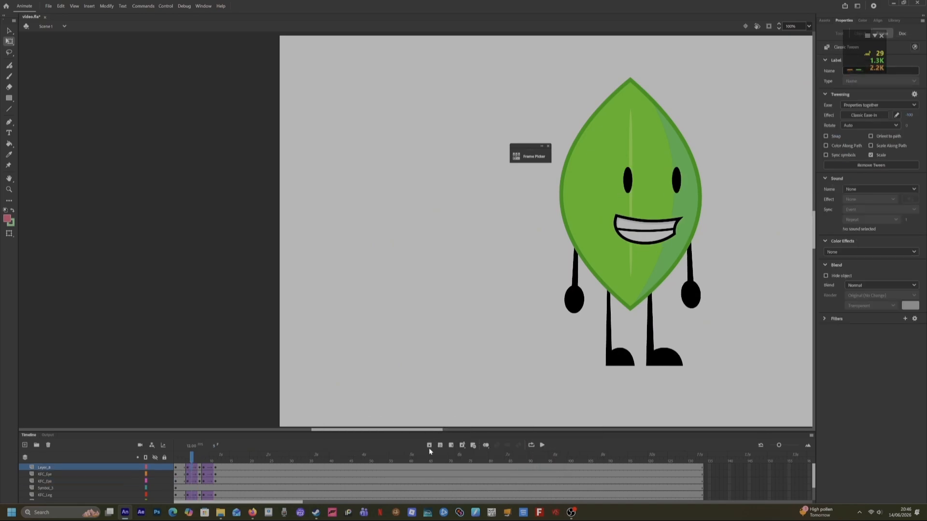
left_click(200, 480)
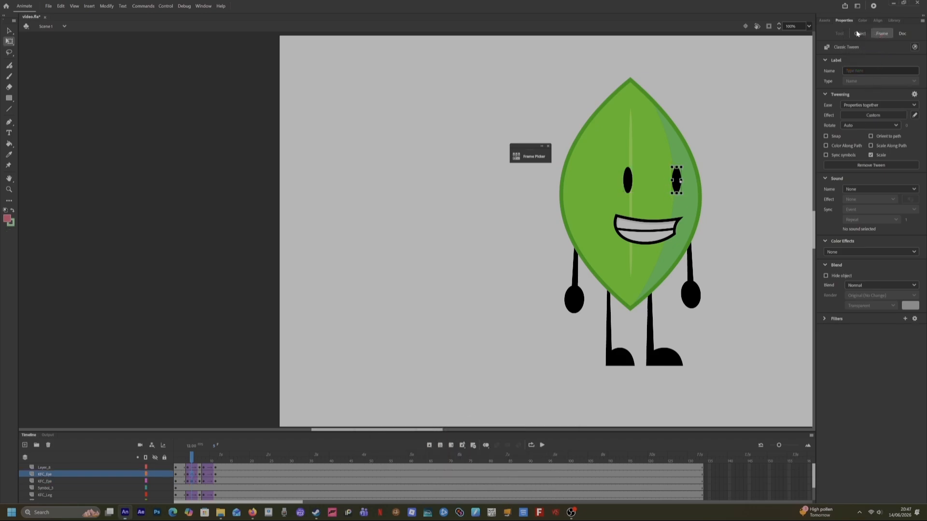
left_click(859, 34)
left_click(840, 175)
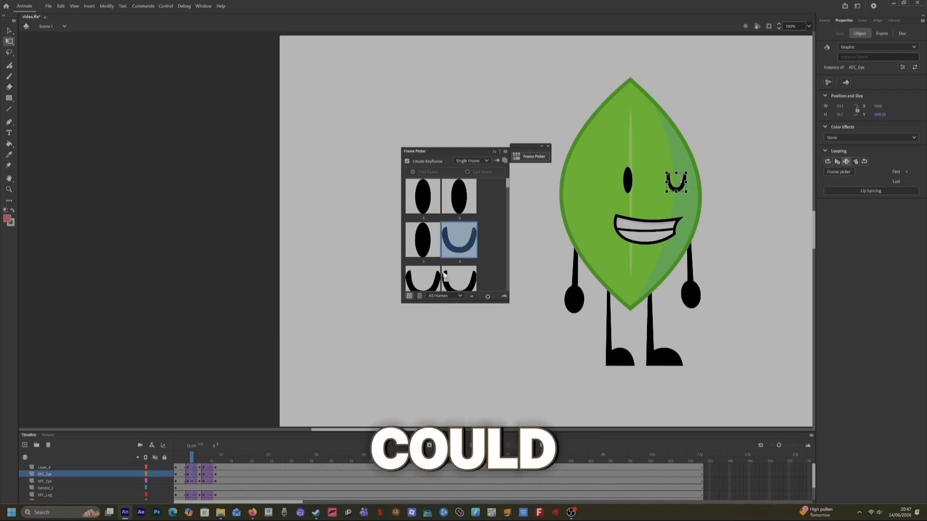
left_click(191, 481)
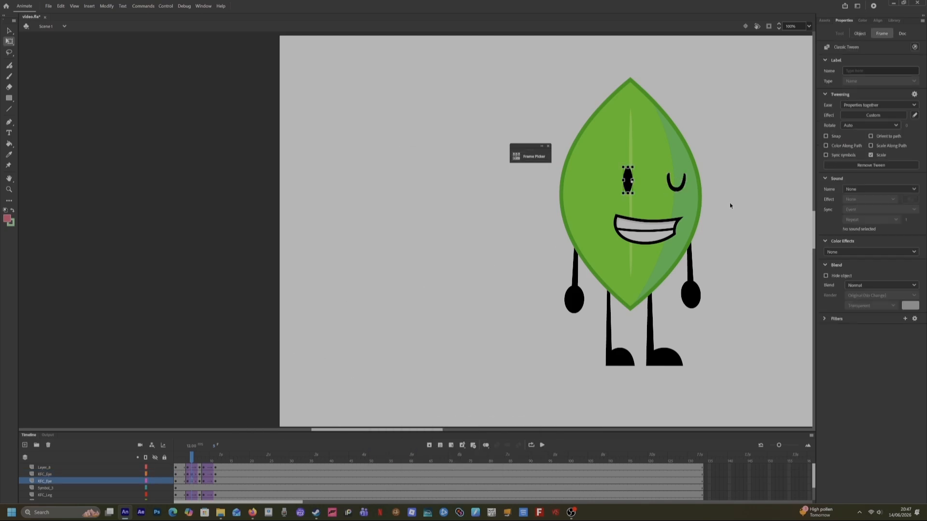
left_click(859, 33)
left_click(839, 173)
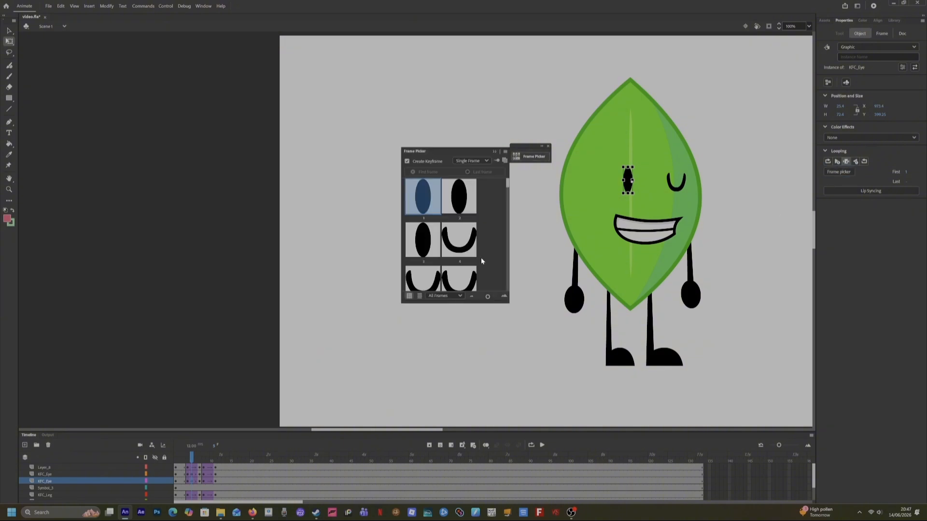
left_click(196, 479)
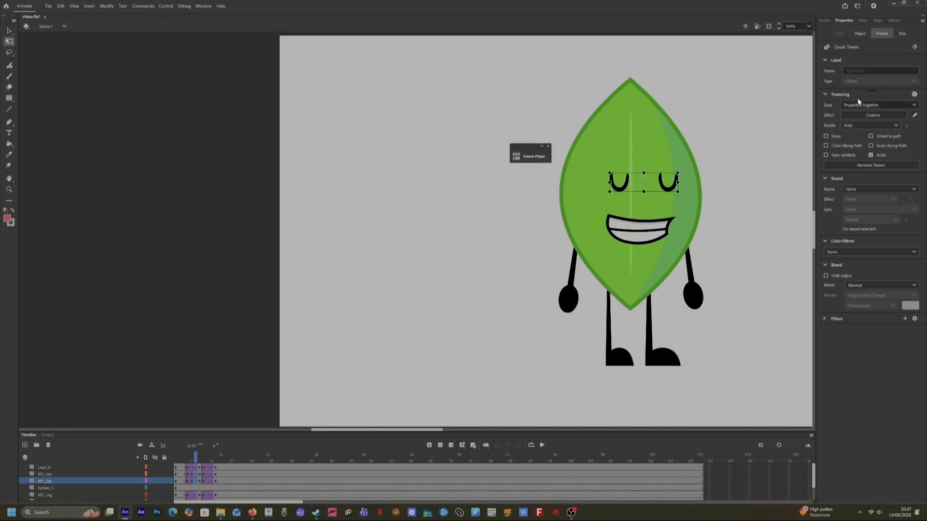
On the following frame, swap each eye to a different closed-eye drawing in the Frame Picker.
left_click(864, 32)
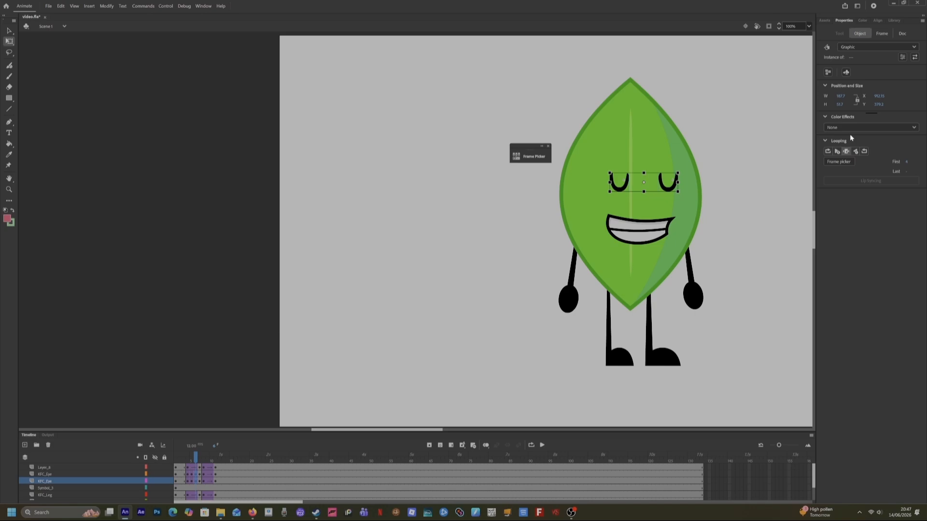
left_click(839, 161)
left_click(619, 186)
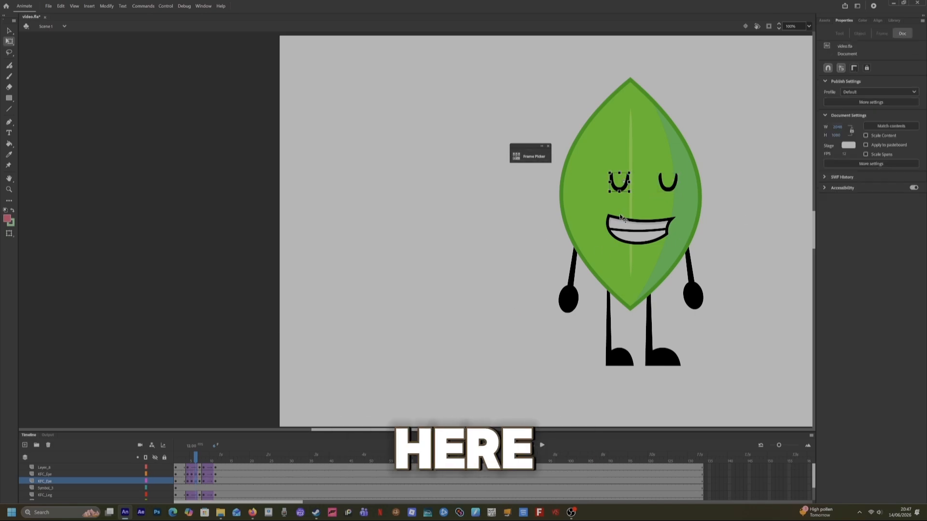
left_click(834, 172)
scroll(442, 222, "down", 2)
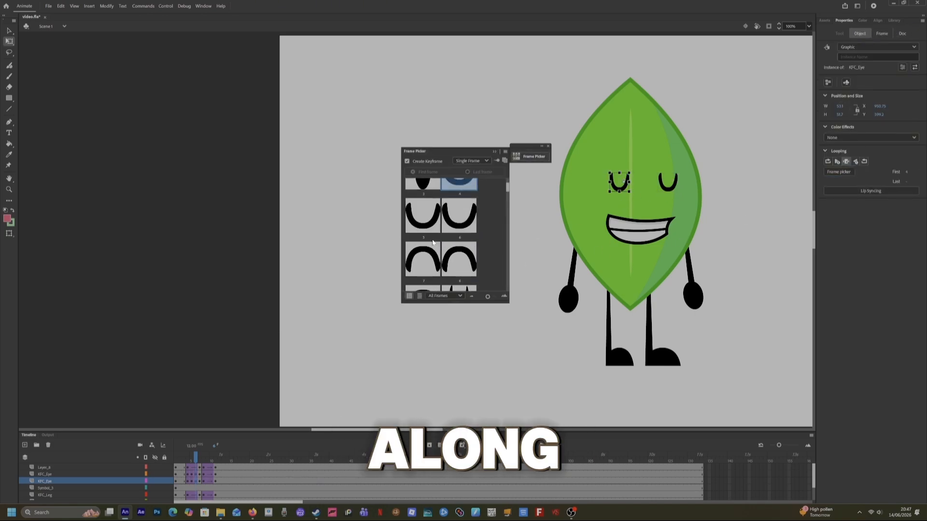
left_click(433, 216)
left_click(671, 186)
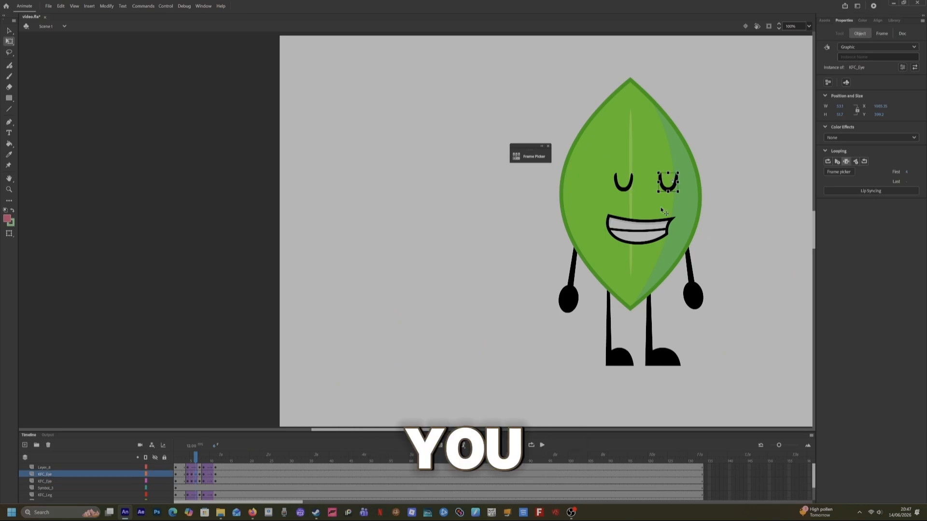
left_click(828, 175)
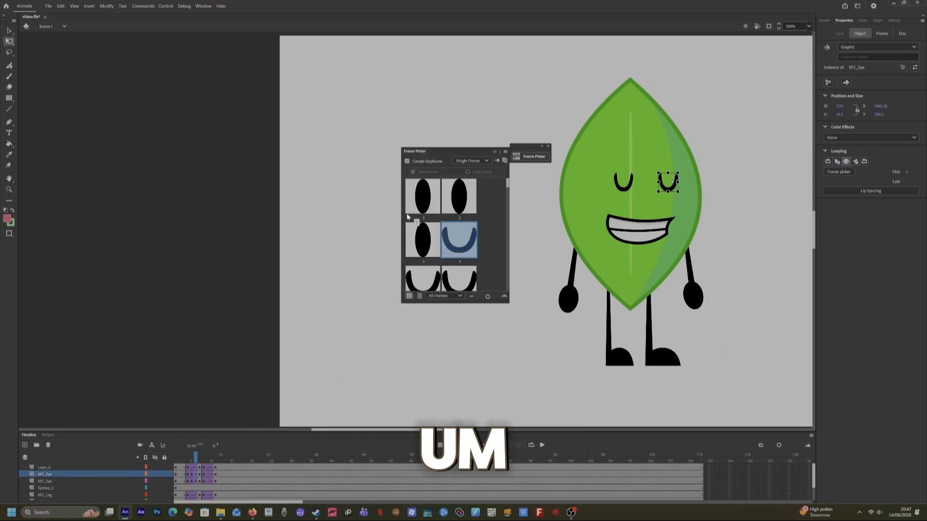
scroll(425, 260, "down", 3)
scroll(418, 276, "up", 3)
left_click(419, 263)
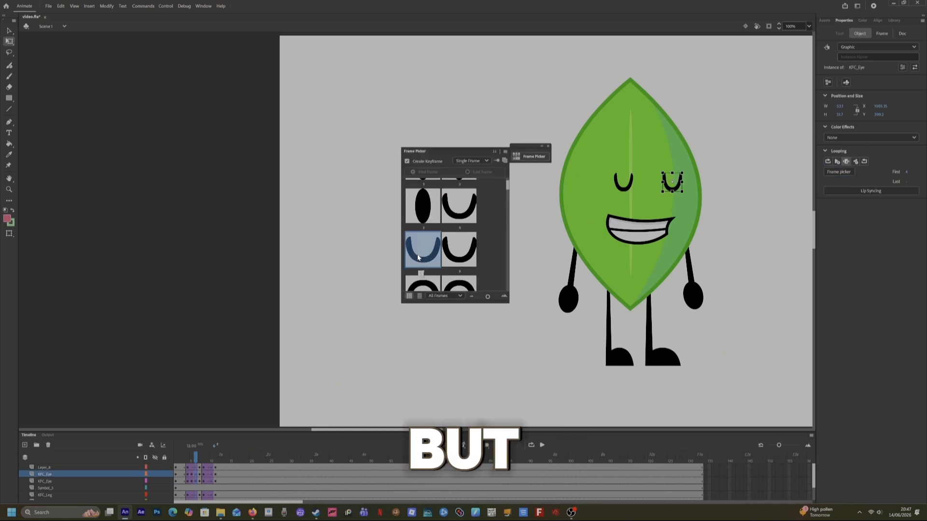
left_click_drag(192, 461, 195, 460)
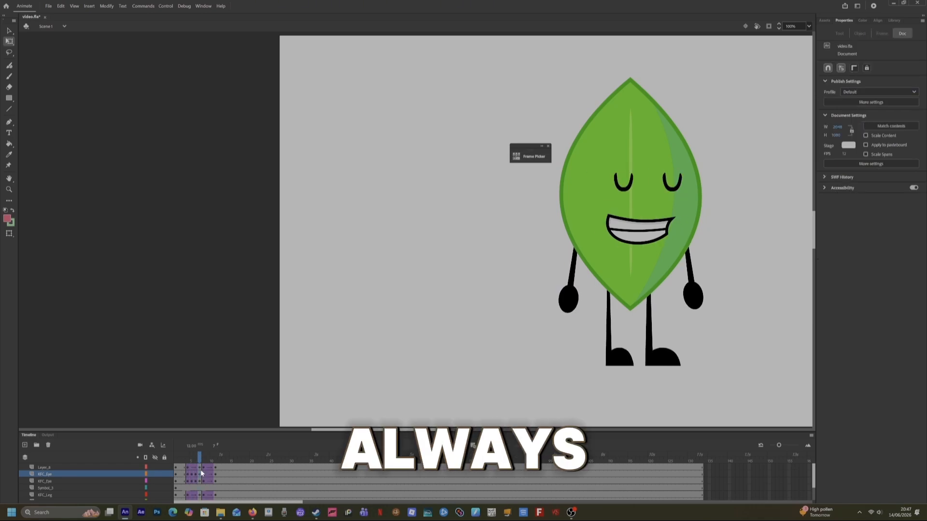
Scrub through the blink on the eye layers to review it.
left_click(200, 474)
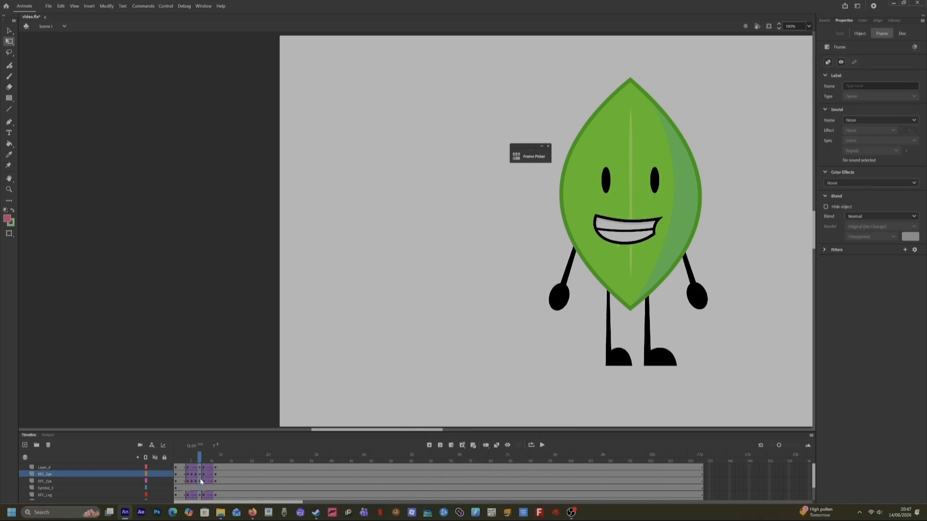
left_click(633, 165)
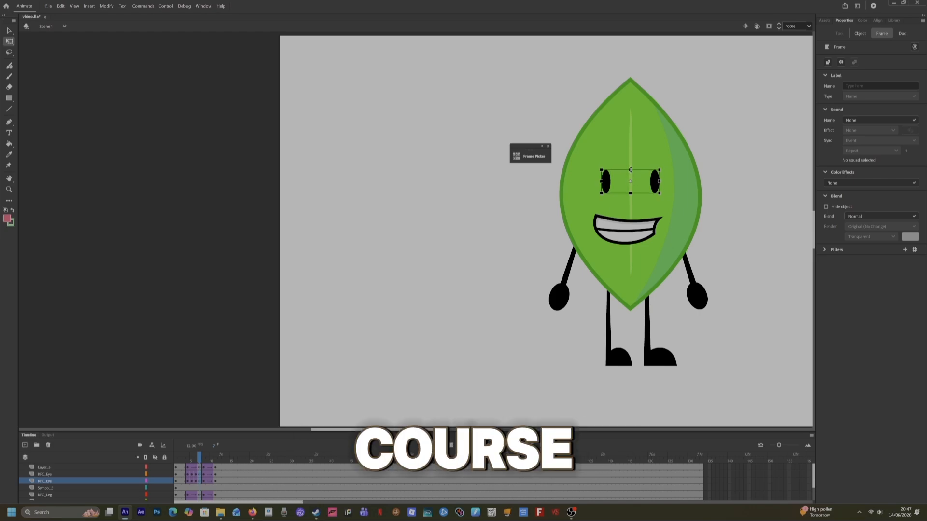
left_click(200, 475)
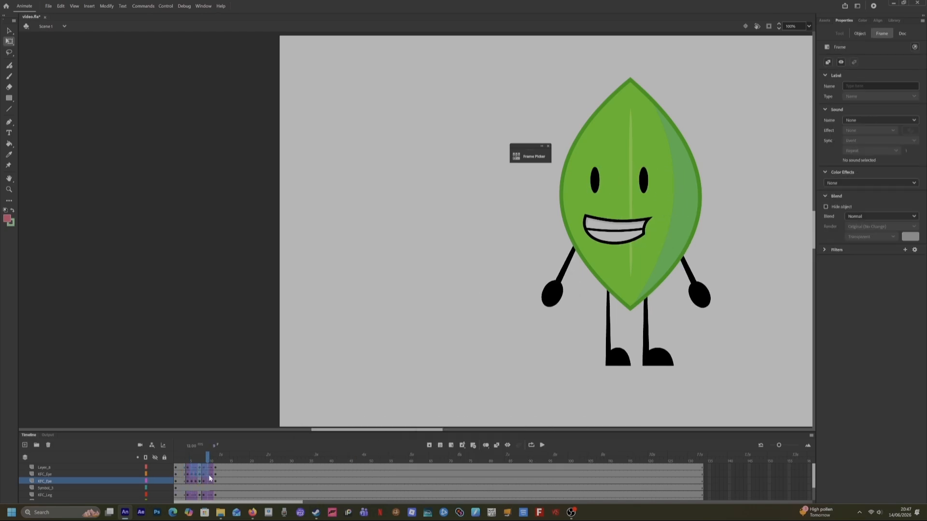
left_click_drag(199, 475, 178, 482)
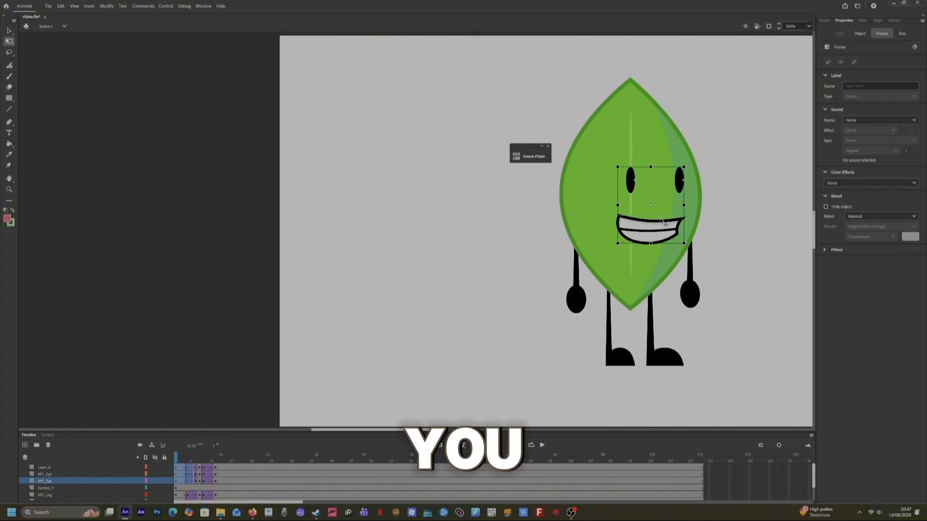
left_click(581, 242)
left_click(770, 258)
On the blink frame, swap the mouth to a different grin drawing using the Frame Picker.
left_click(650, 235)
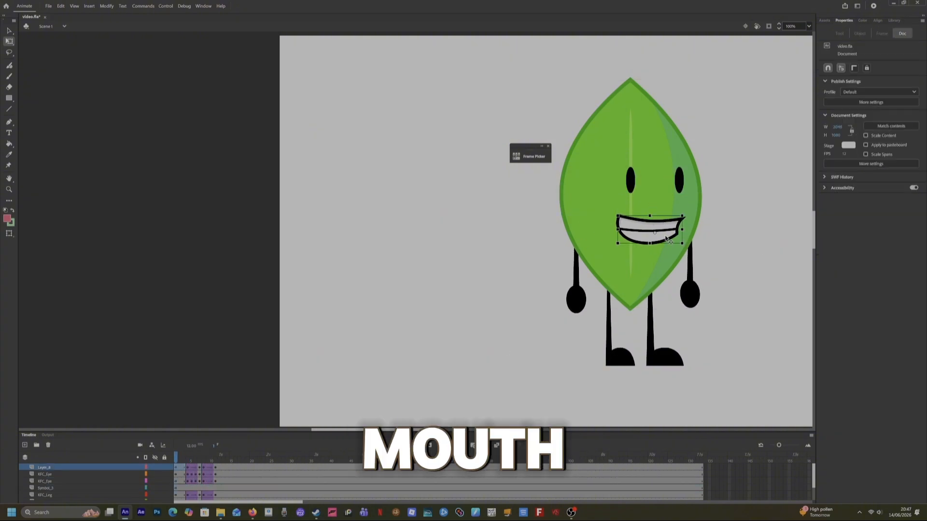
left_click(176, 468)
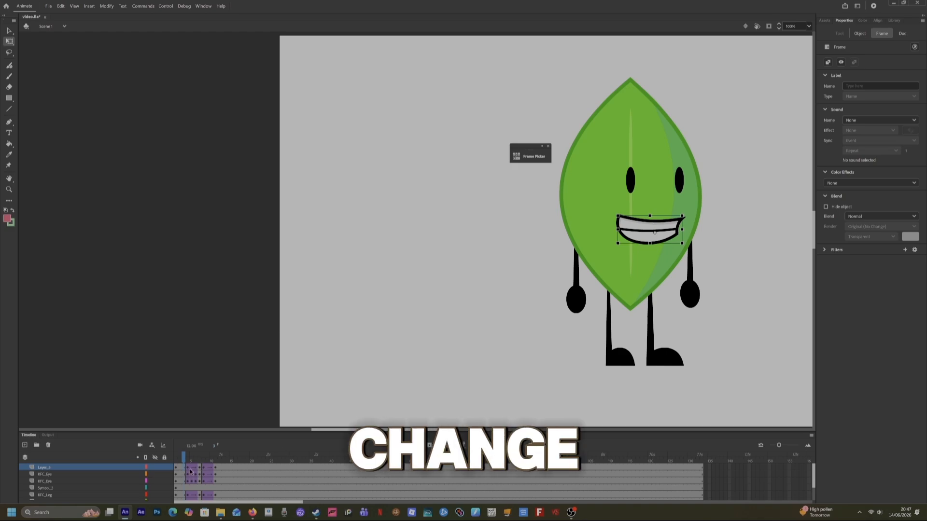
right_click(652, 234)
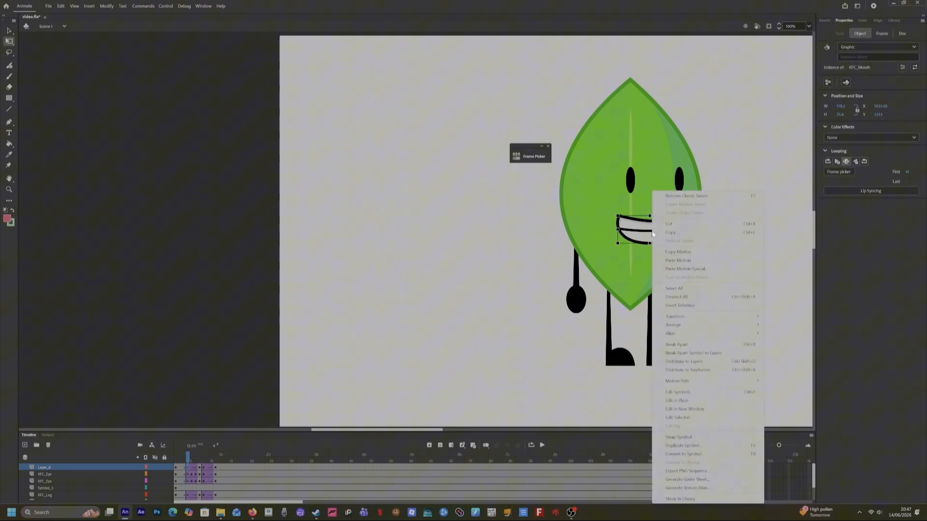
left_click(680, 438)
left_click(558, 170)
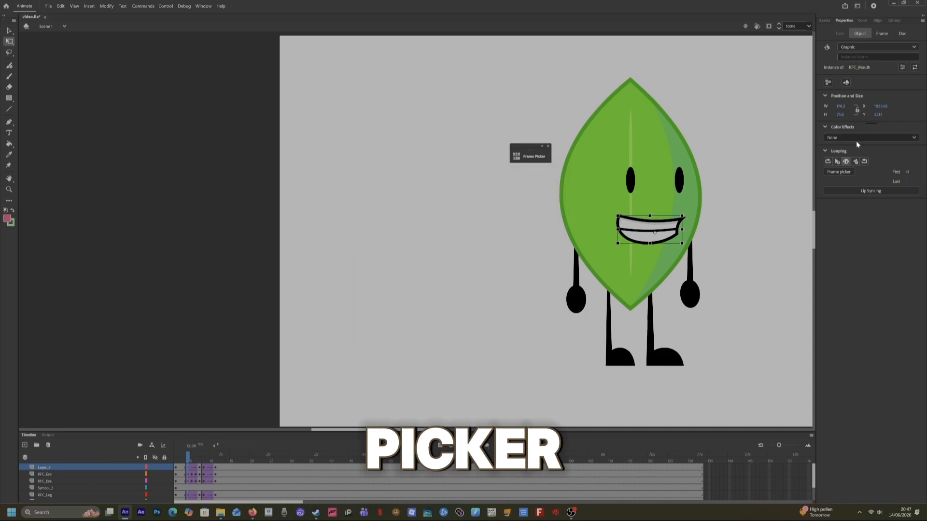
left_click(839, 172)
scroll(471, 259, "up", 1)
scroll(468, 256, "down", 1)
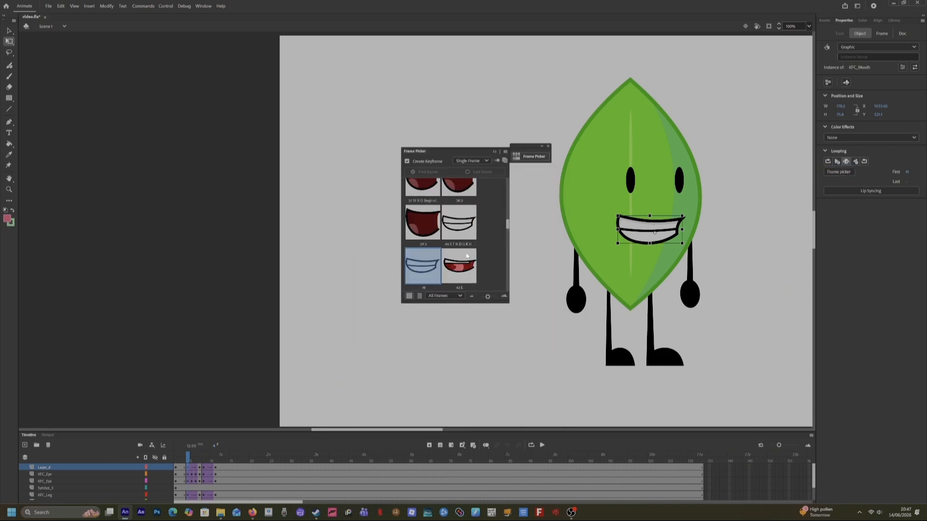
left_click(459, 227)
left_click(442, 257)
scroll(441, 253, "down", 1)
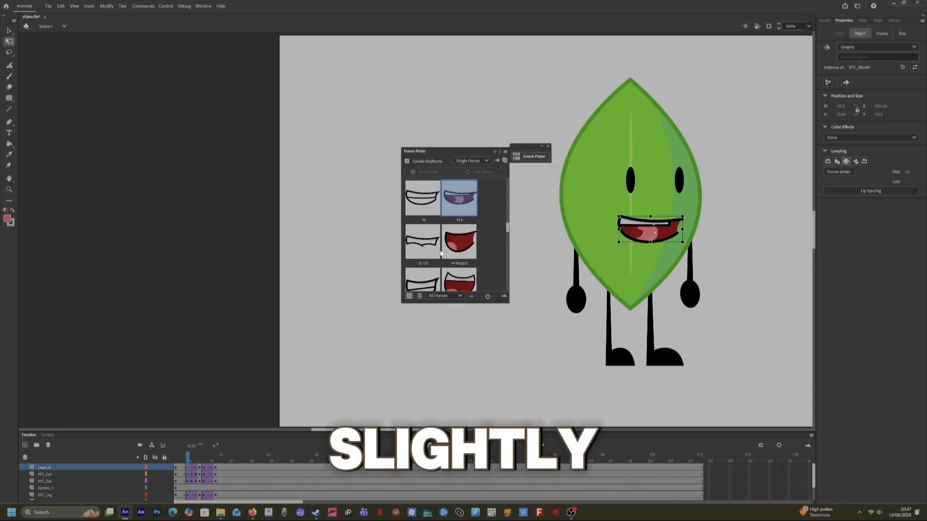
left_click(430, 218)
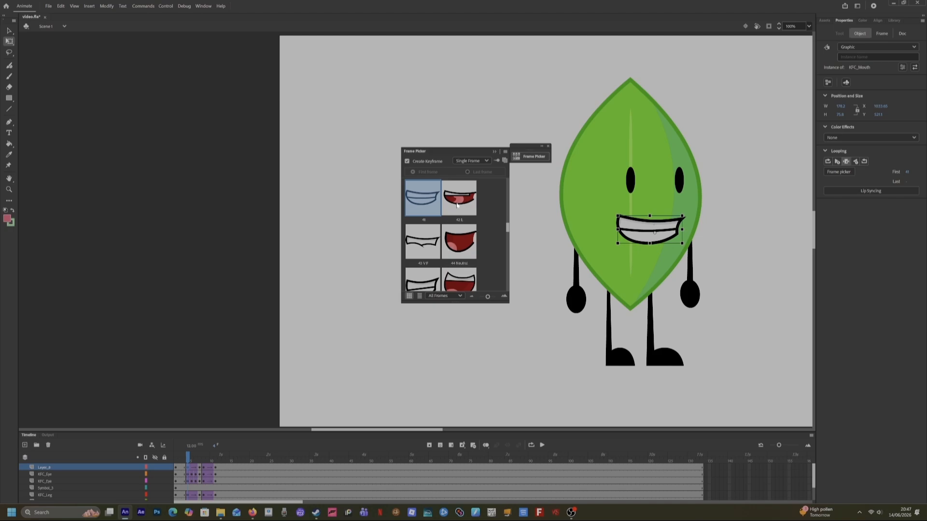
scroll(457, 206, "up", 1)
left_click(459, 192)
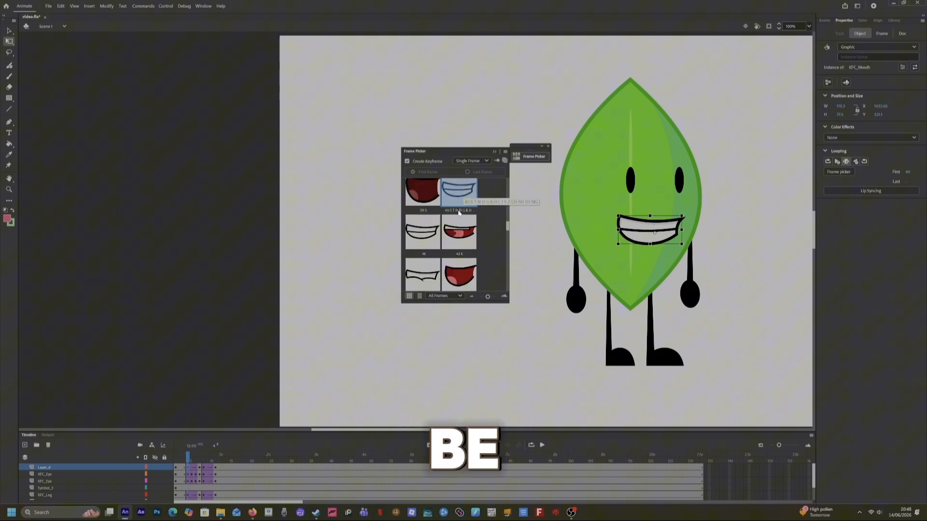
left_click(199, 468)
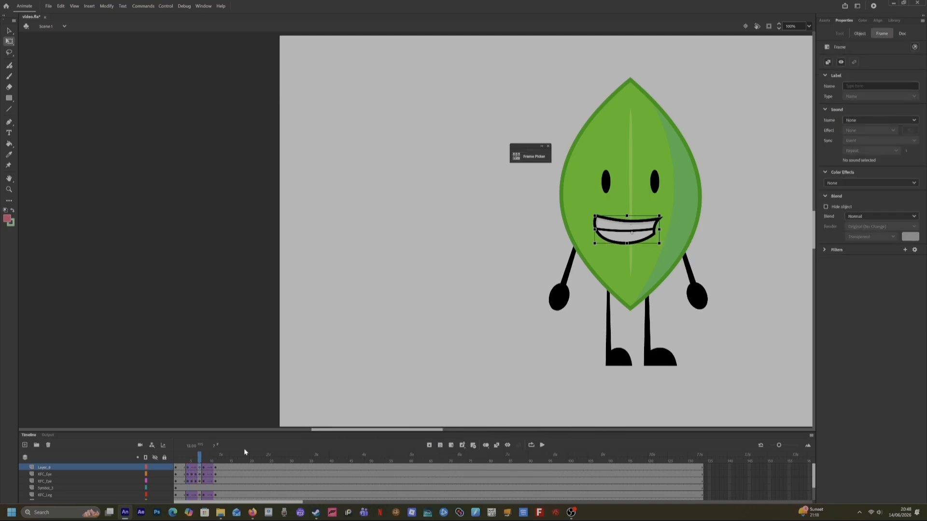
right_click(602, 237)
left_click(627, 434)
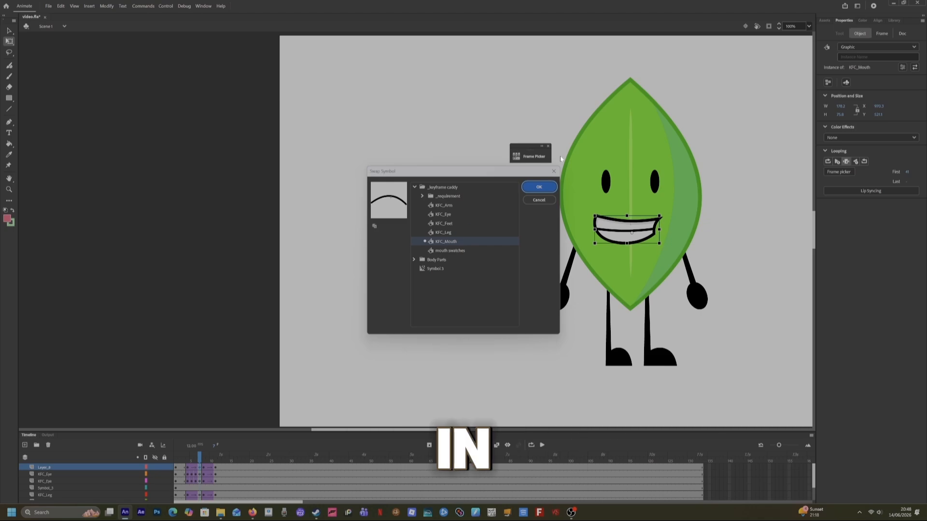
left_click(553, 171)
On the blink frame, swap the mouth to a wide open-mouth drawing using the Frame Picker.
left_click(192, 468)
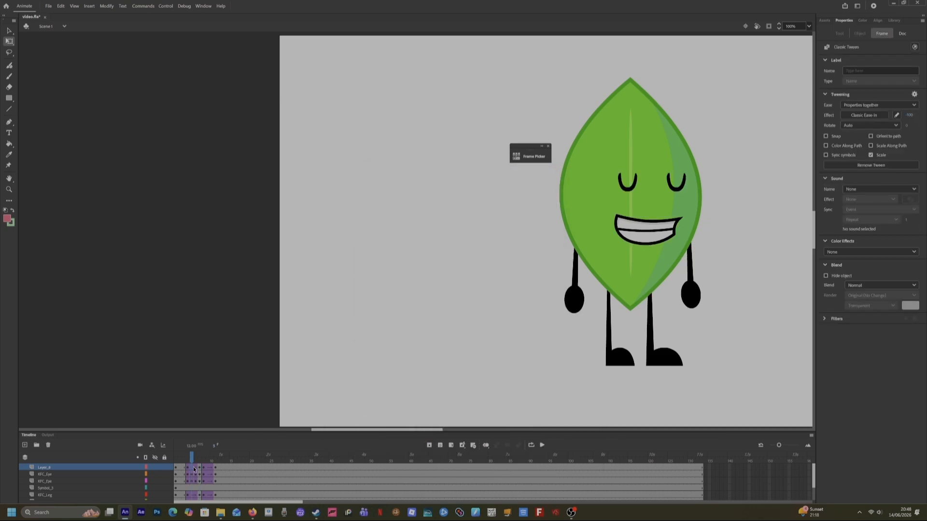
right_click(192, 468)
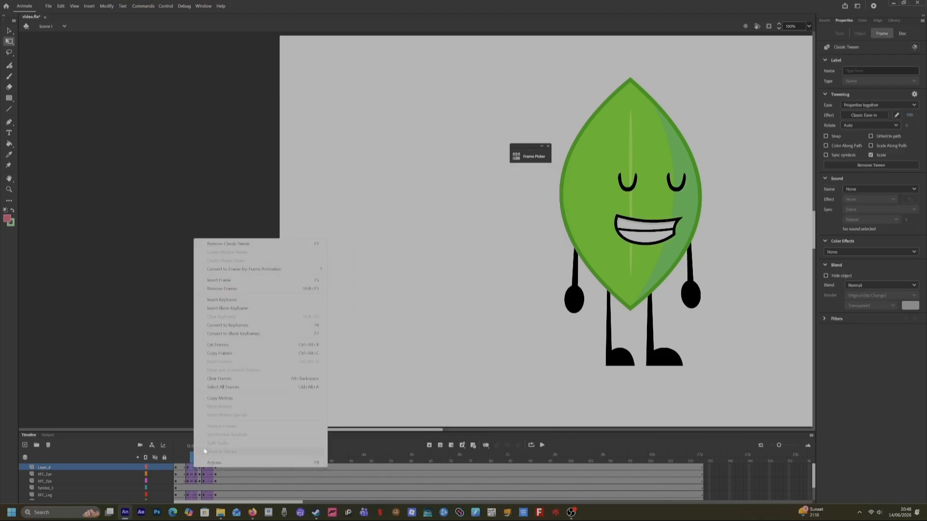
left_click(192, 467)
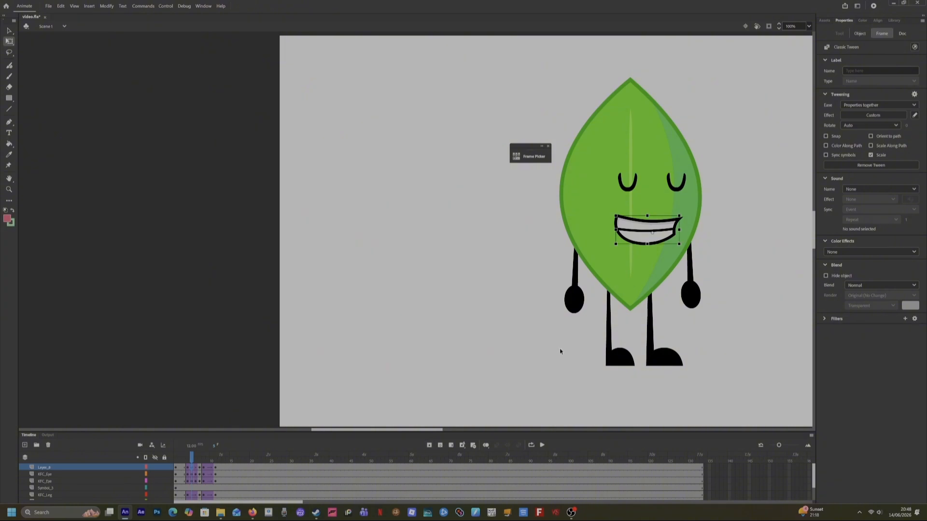
left_click(858, 33)
left_click(827, 174)
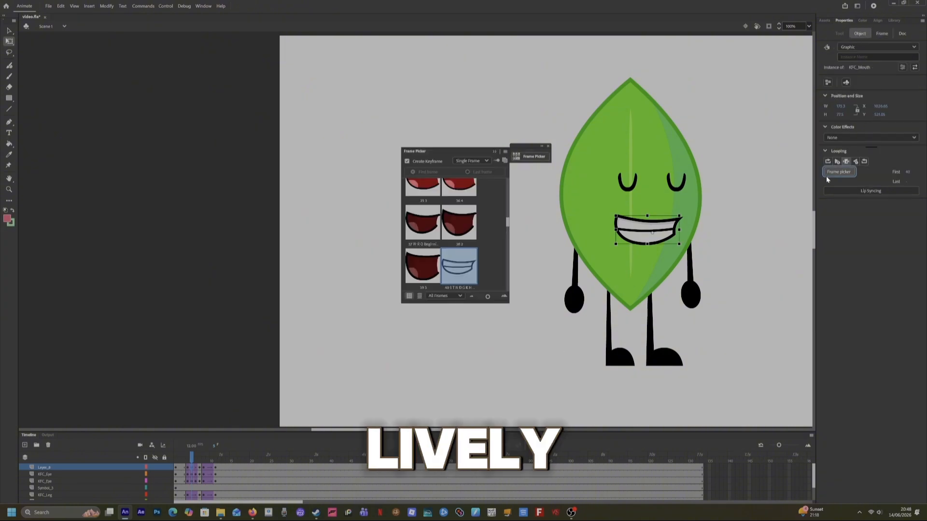
scroll(464, 265, "down", 5)
scroll(464, 265, "up", 4)
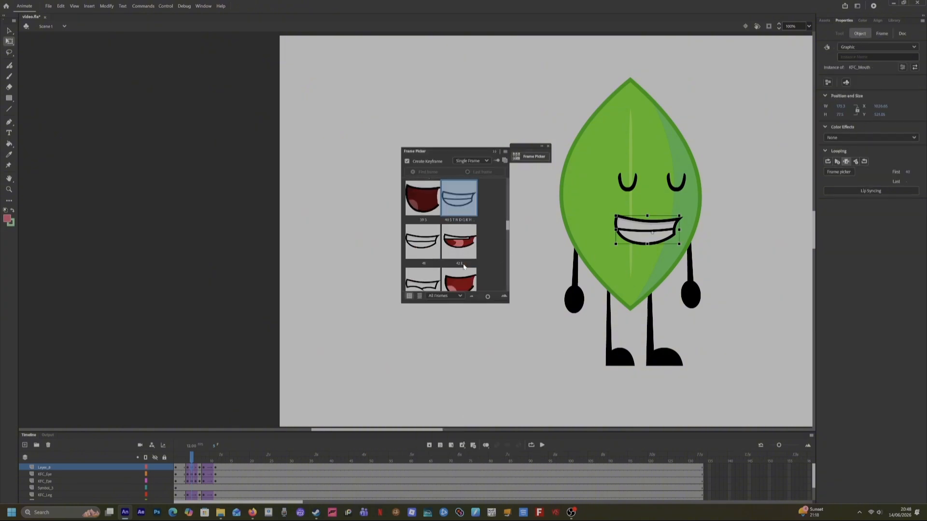
scroll(463, 266, "up", 4)
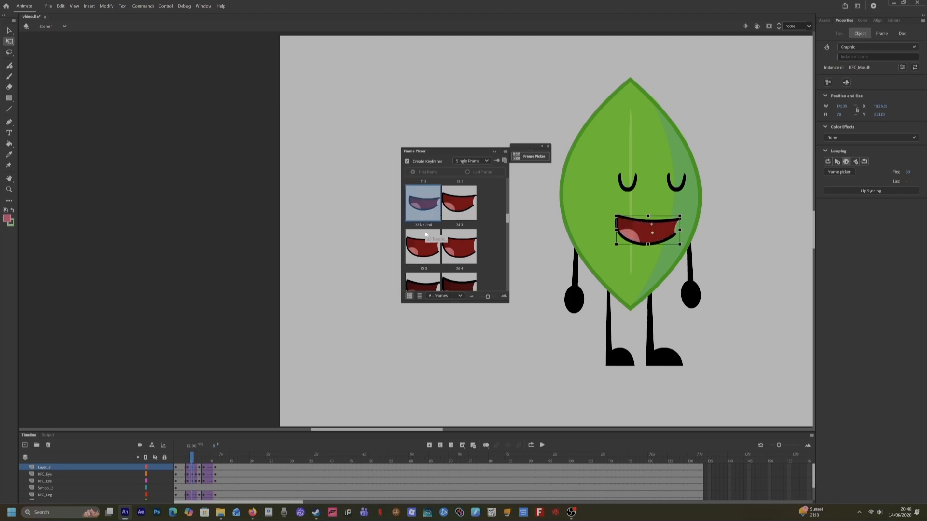
On the following frame, swap the mouth to a large open-mouth drawing using the Frame Picker.
left_click(195, 467)
left_click(199, 467)
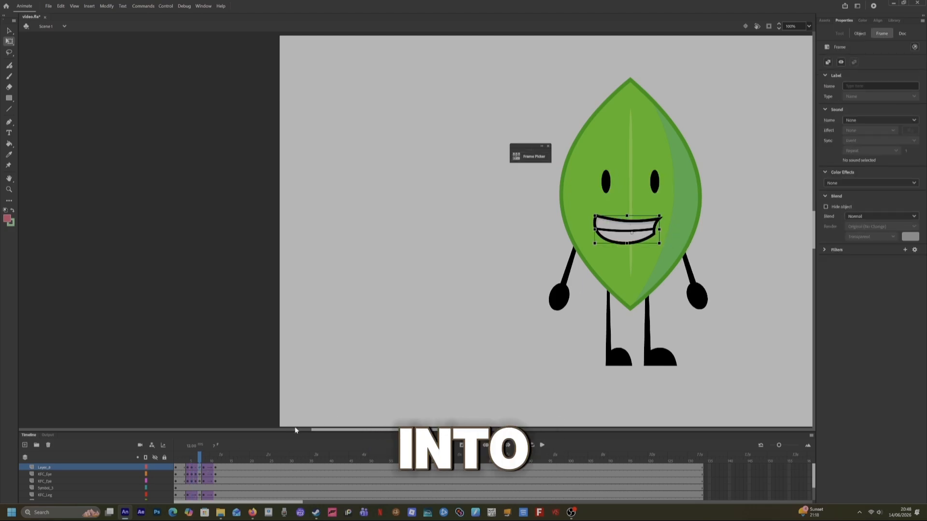
right_click(633, 241)
left_click(637, 440)
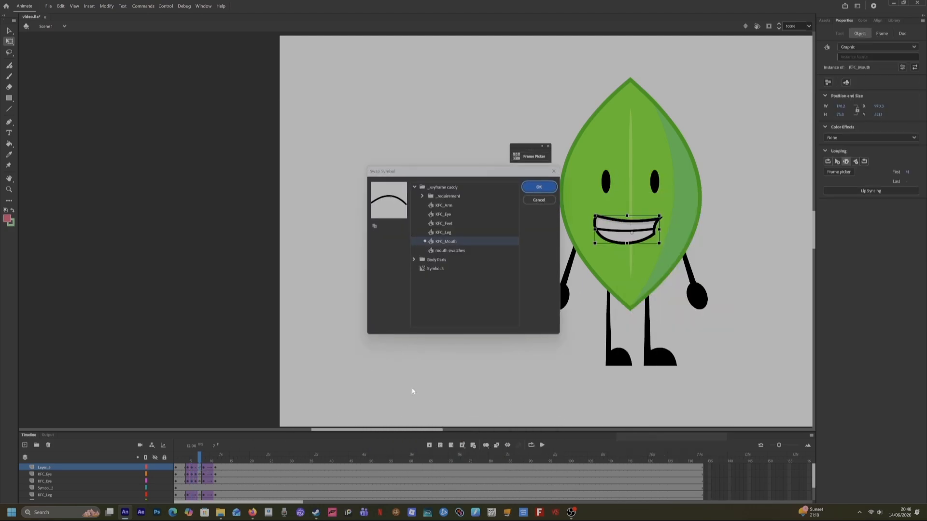
left_click(553, 172)
left_click(841, 172)
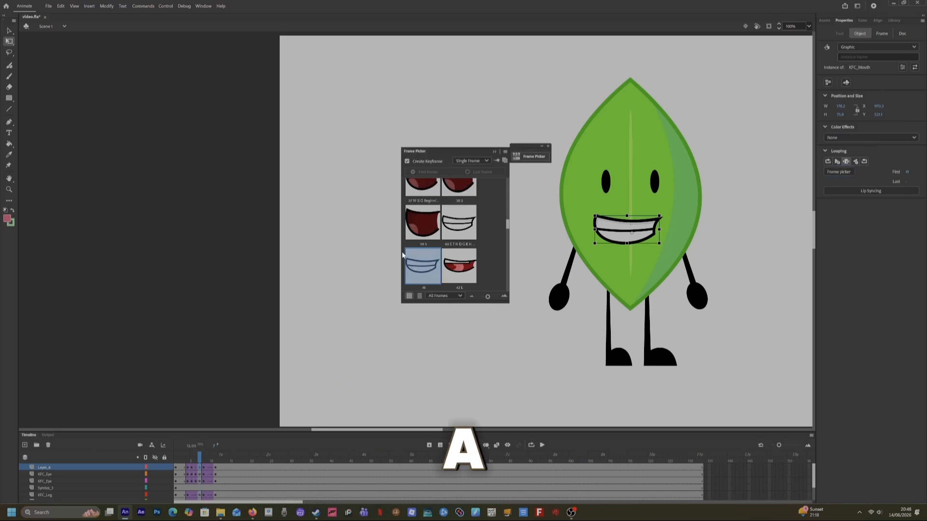
scroll(432, 242, "up", 1)
scroll(432, 242, "down", 5)
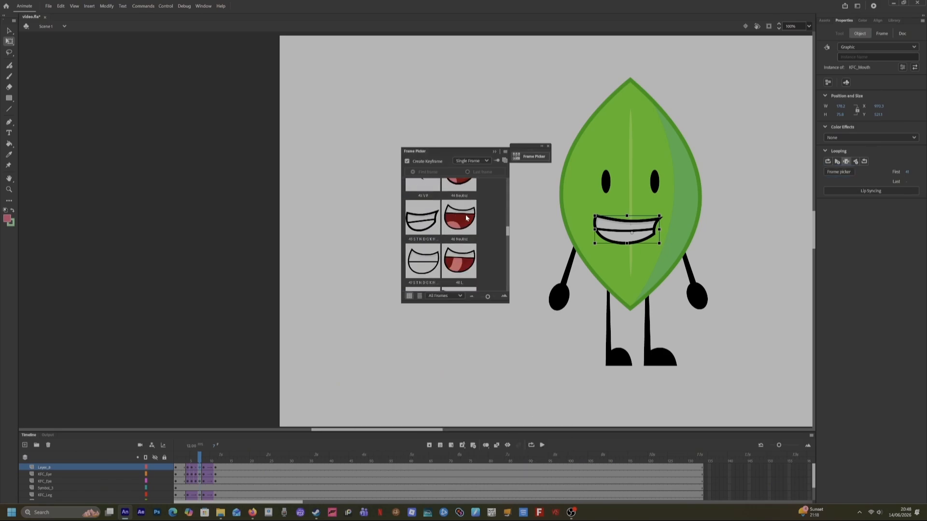
left_click(466, 219)
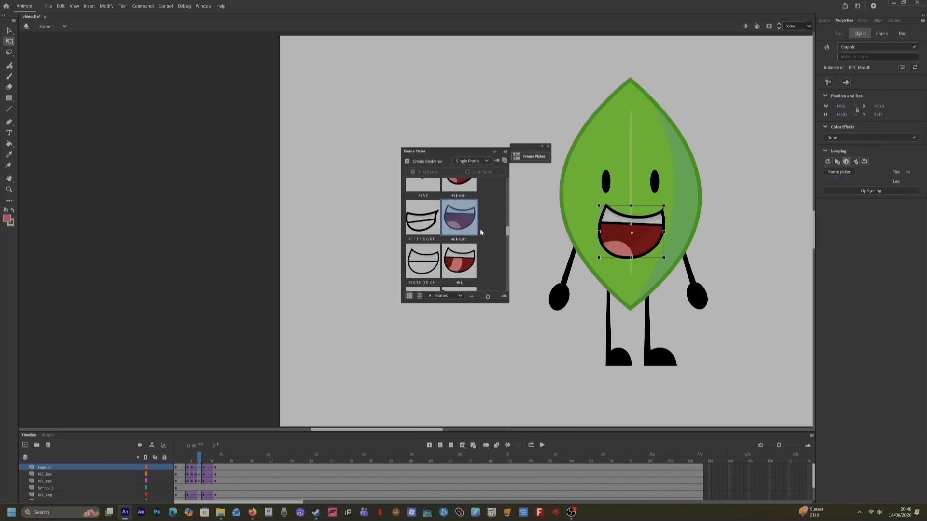
Reselect the open mouth and stretch it wider and taller with its transform handles.
left_click(698, 299)
left_click(647, 243)
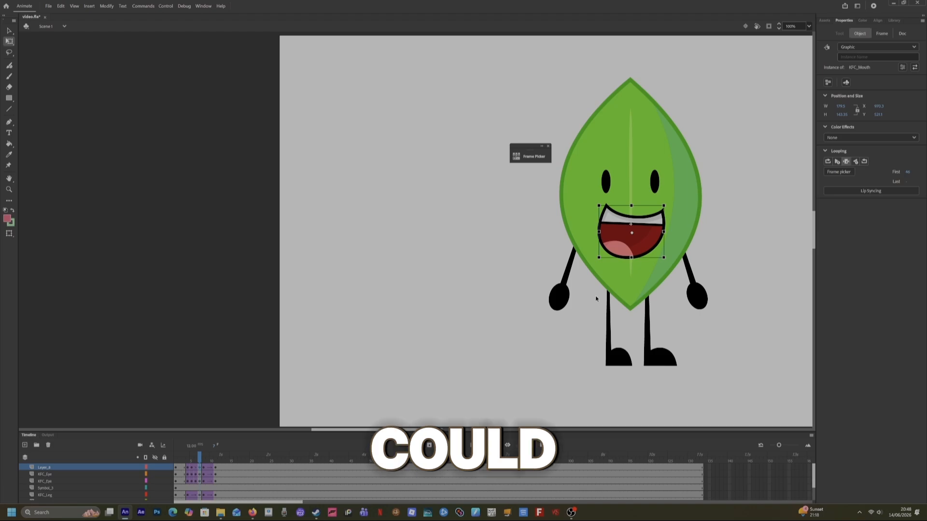
left_click_drag(597, 258, 630, 256)
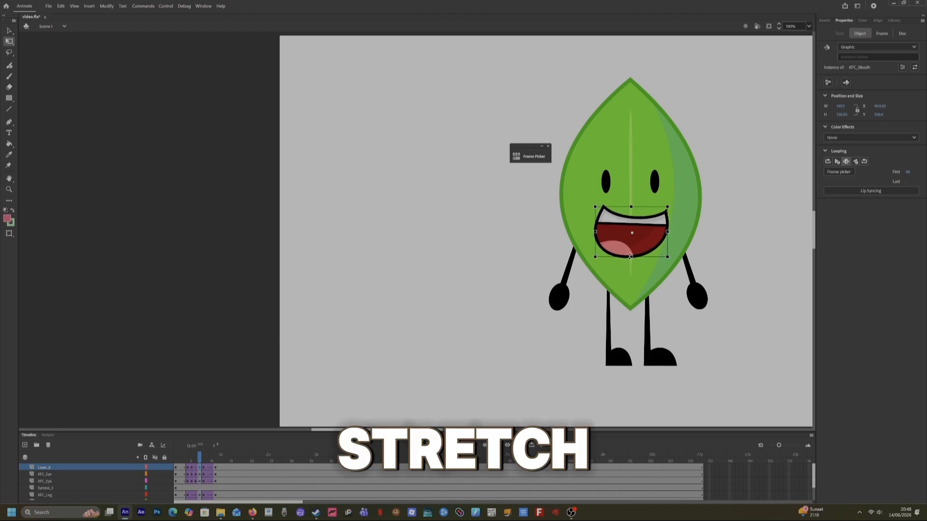
left_click_drag(672, 234, 675, 235)
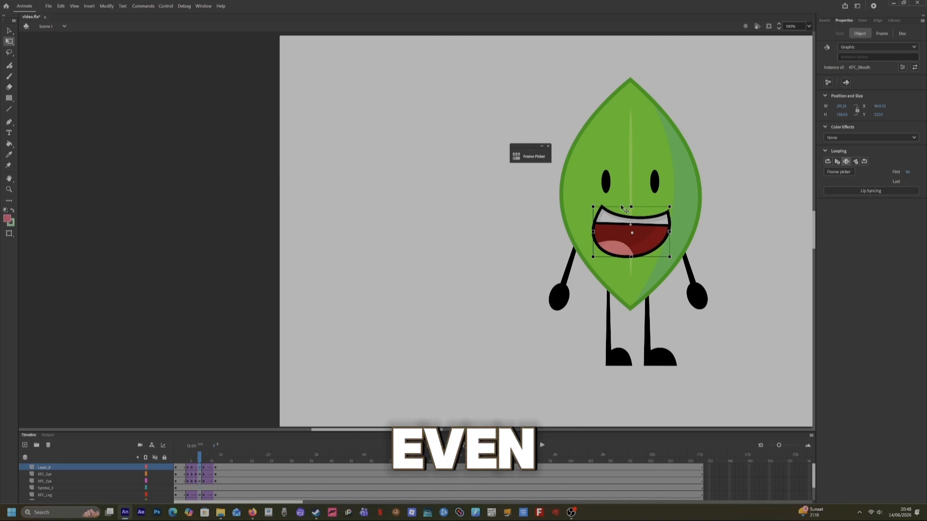
left_click_drag(613, 205, 610, 206)
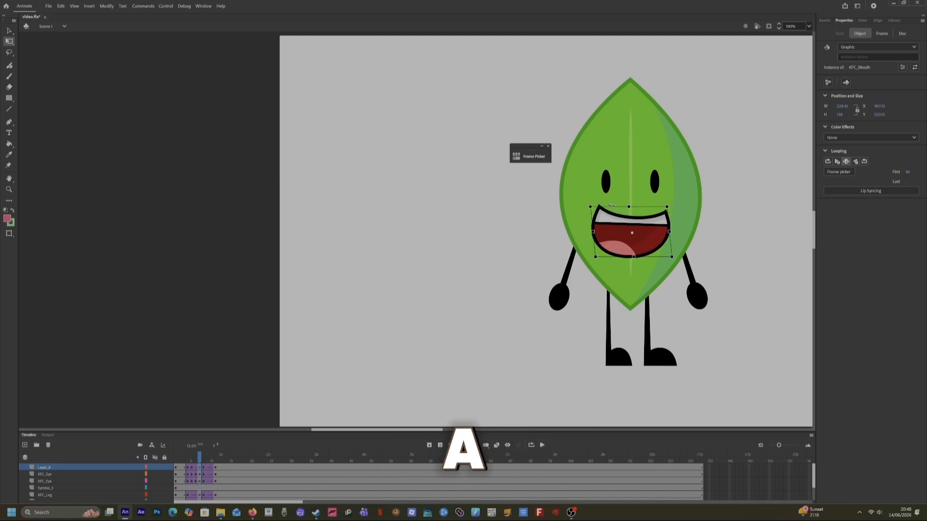
Review the mouth drawings on the blink frame and the following frame.
left_click(205, 463)
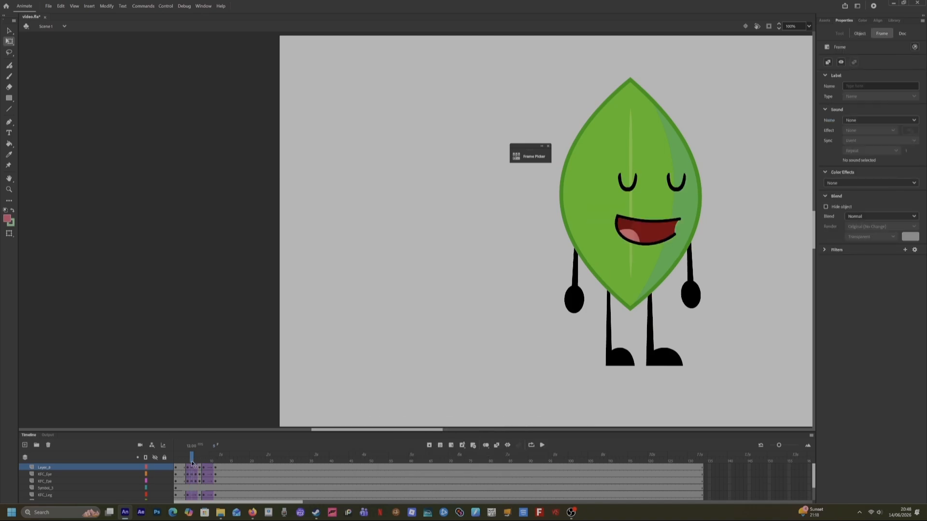
left_click(200, 467)
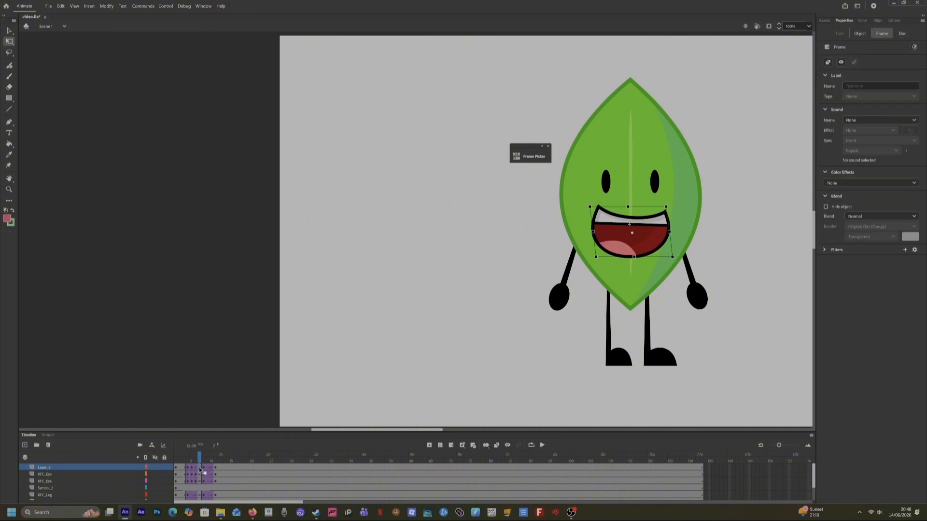
left_click(859, 31)
left_click(848, 173)
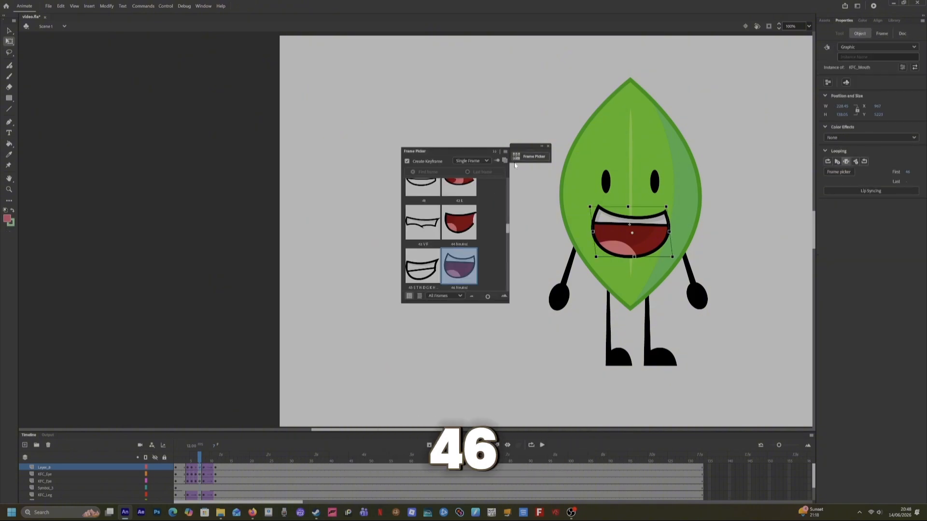
left_click(393, 302)
On the next mouth keyframe, swap the grin to an open-mouth drawing using the Frame Picker.
left_click(206, 467)
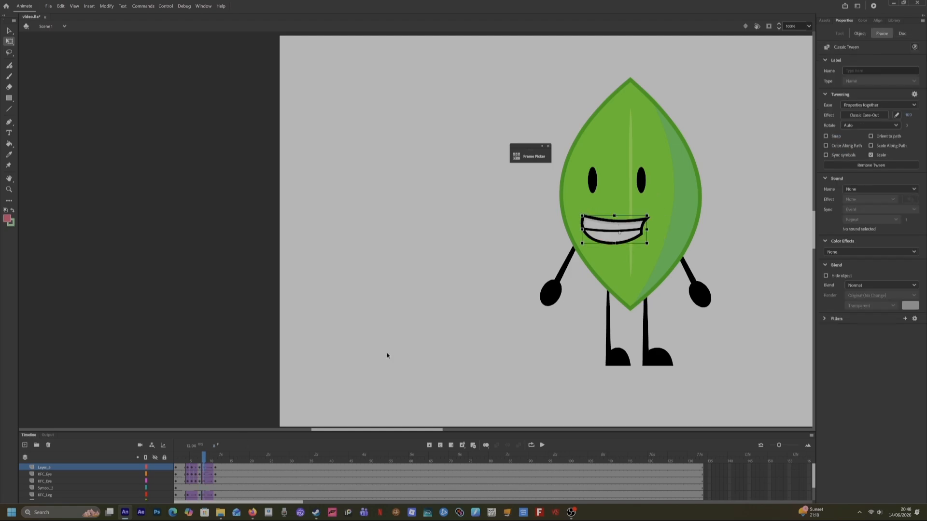
left_click(861, 36)
left_click(838, 171)
scroll(460, 245, "down", 3)
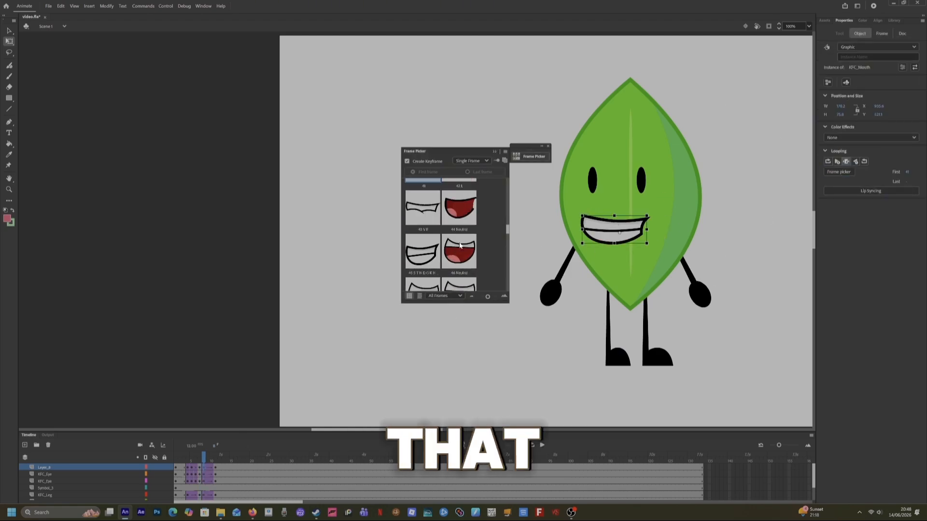
left_click(459, 245)
On the last mouth keyframe, swap the grin to another open-mouth drawing in the Frame Picker.
left_click(215, 468)
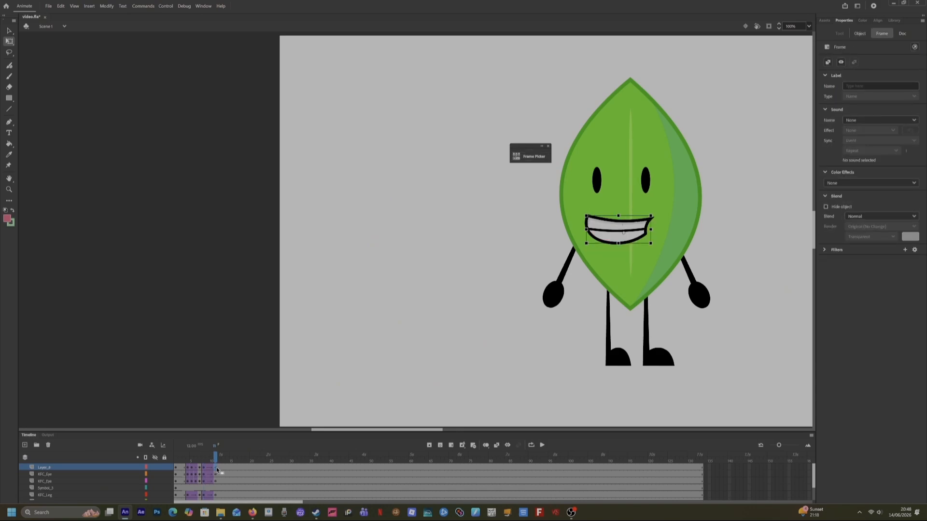
left_click(861, 34)
left_click(838, 173)
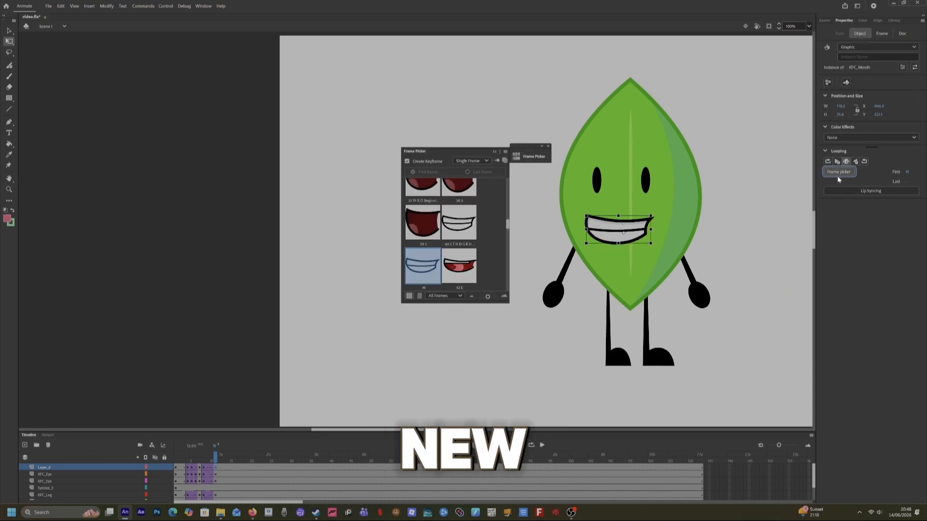
scroll(457, 264, "down", 3)
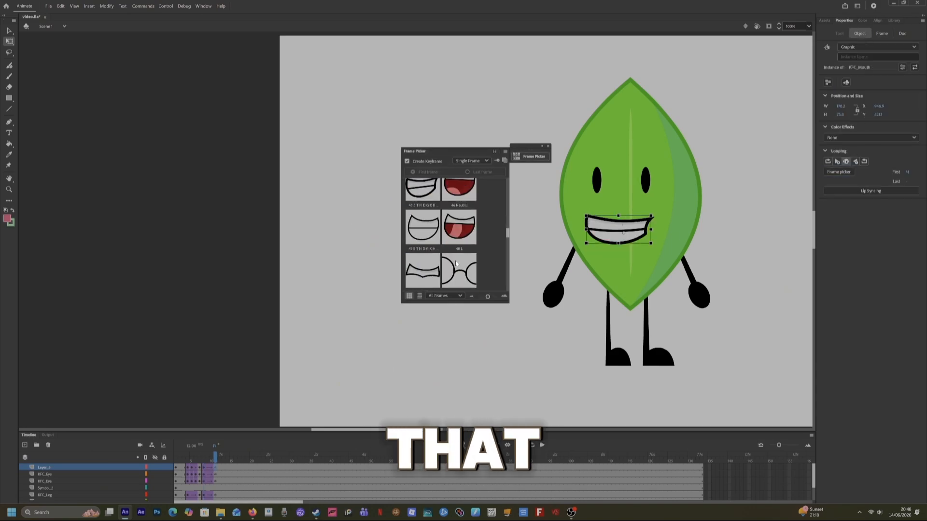
left_click(458, 201)
Select the left leg on its KFC_Leg layer and swap it to leg drawing 2 in the Frame Picker.
mouse_move(216, 457)
left_mouse_down()
mouse_move(193, 458)
mouse_move(213, 462)
mouse_move(183, 473)
mouse_move(203, 471)
left_mouse_up()
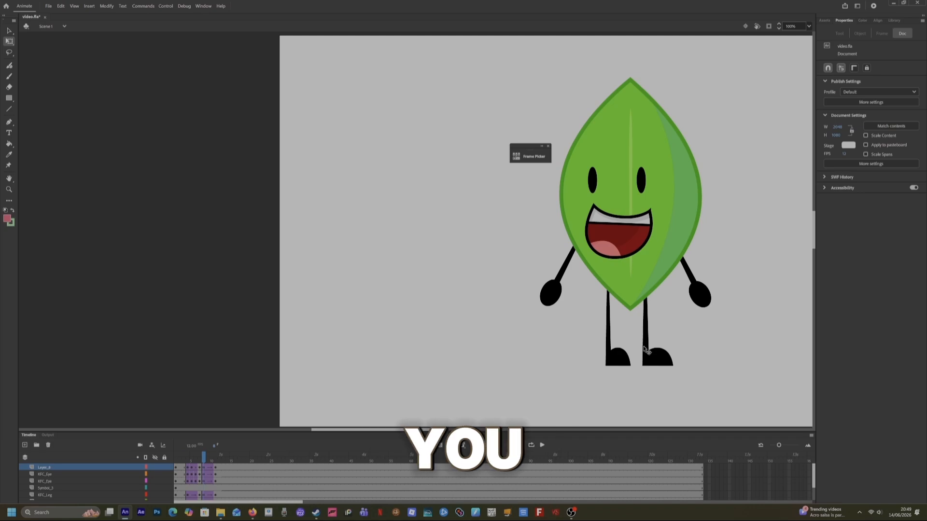
left_click(629, 356)
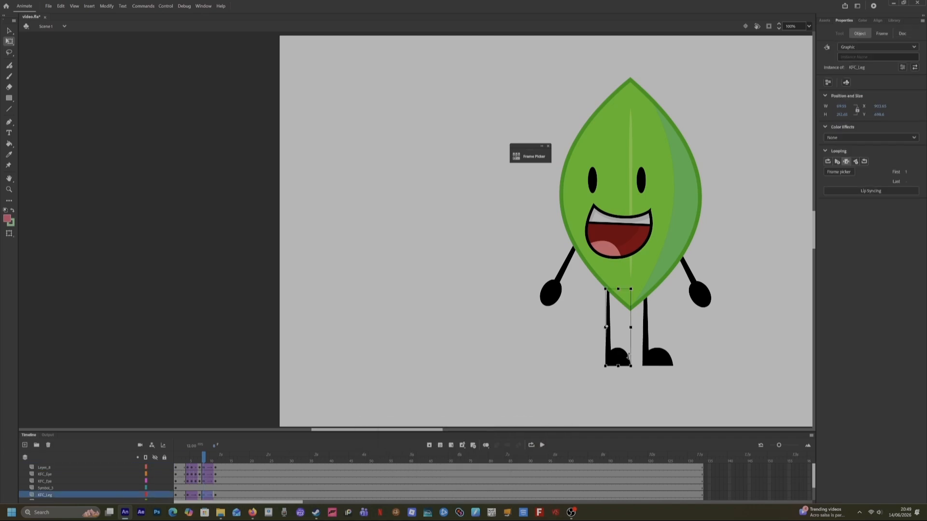
scroll(208, 495, "down", 2)
left_click(199, 457)
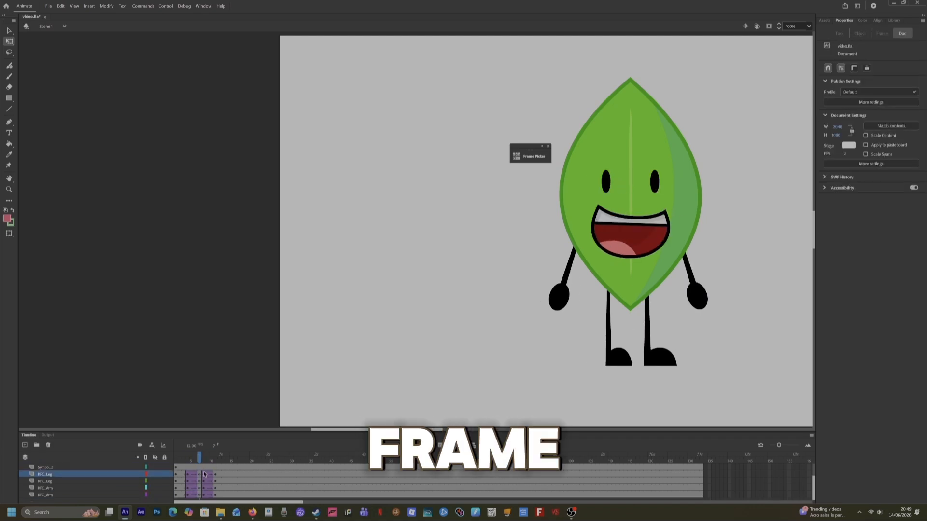
left_click(207, 475)
right_click(614, 361)
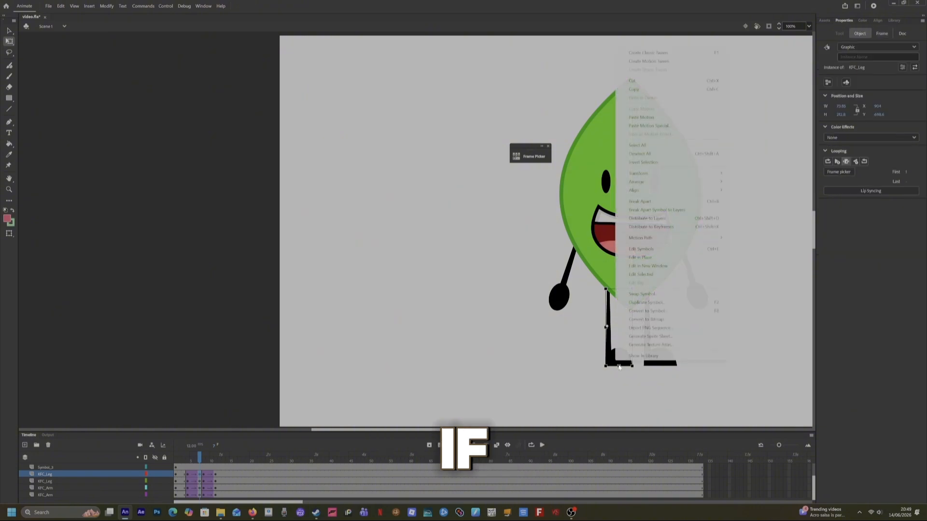
left_click(778, 198)
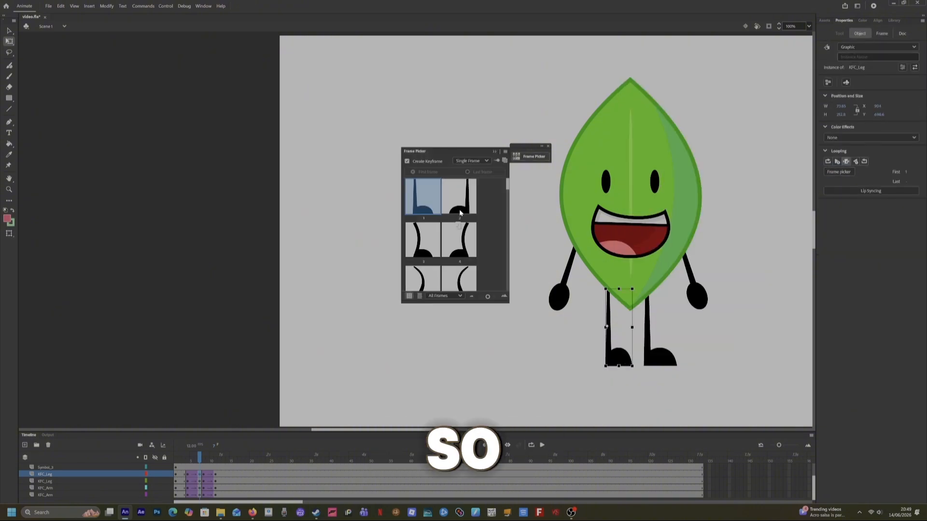
left_click(460, 213)
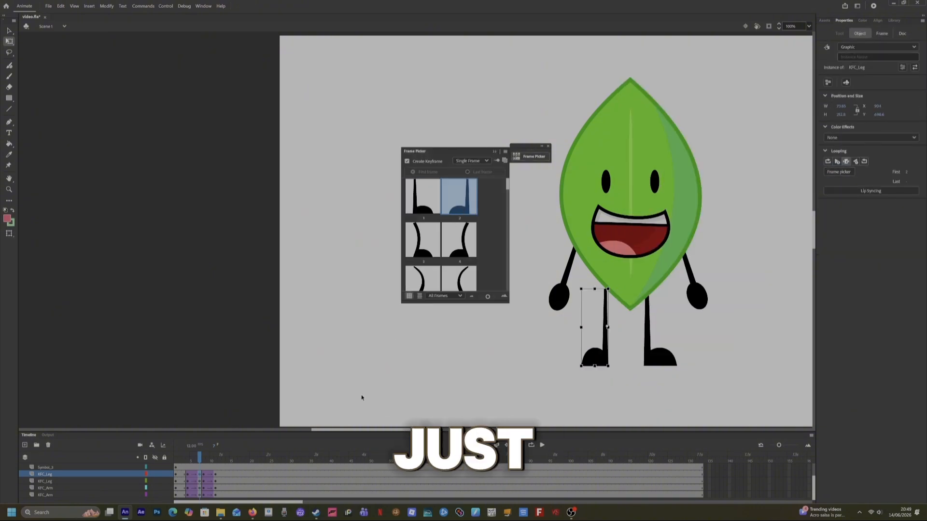
On the other KFC_Leg layer, swap the right leg to leg drawing 2 using the Frame Picker.
left_click(200, 482)
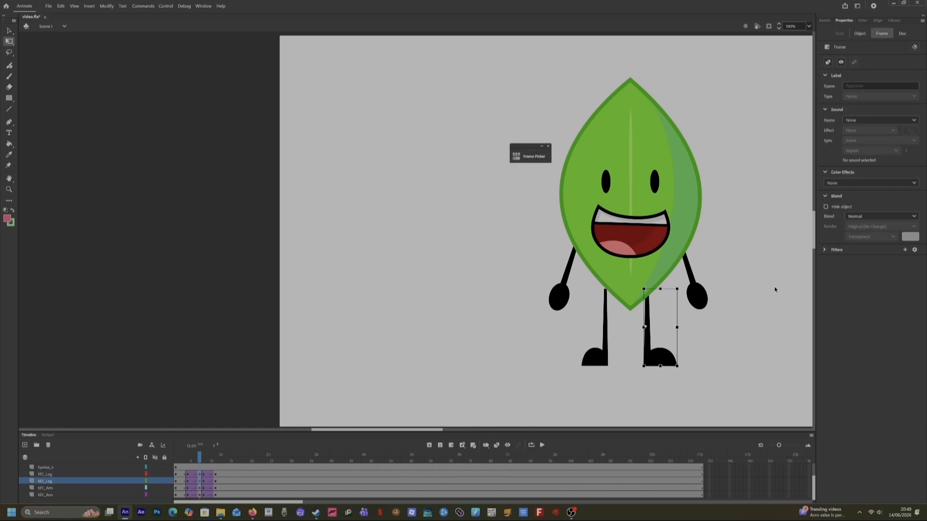
left_click(859, 34)
left_click(838, 173)
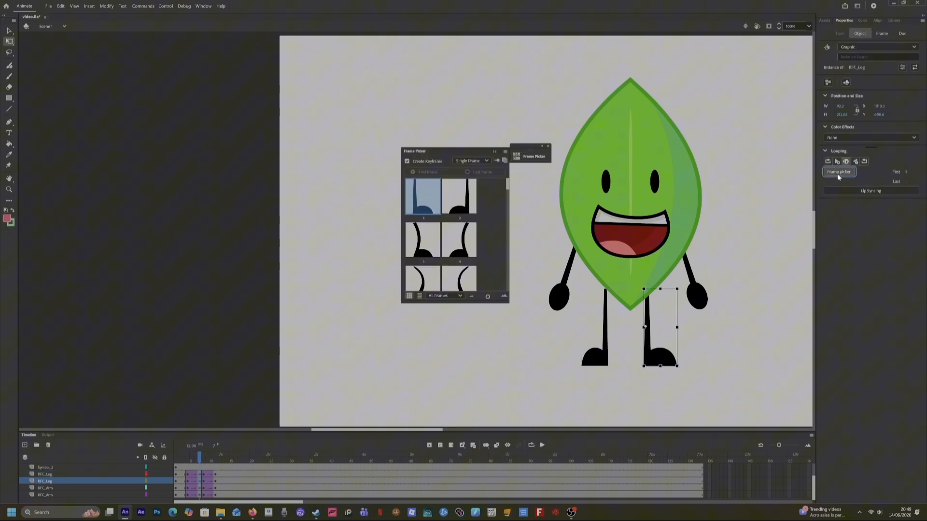
left_click(461, 206)
On the middle leg keyframe, swap the leg drawing to leg 2 using the Frame Picker.
left_click(207, 482)
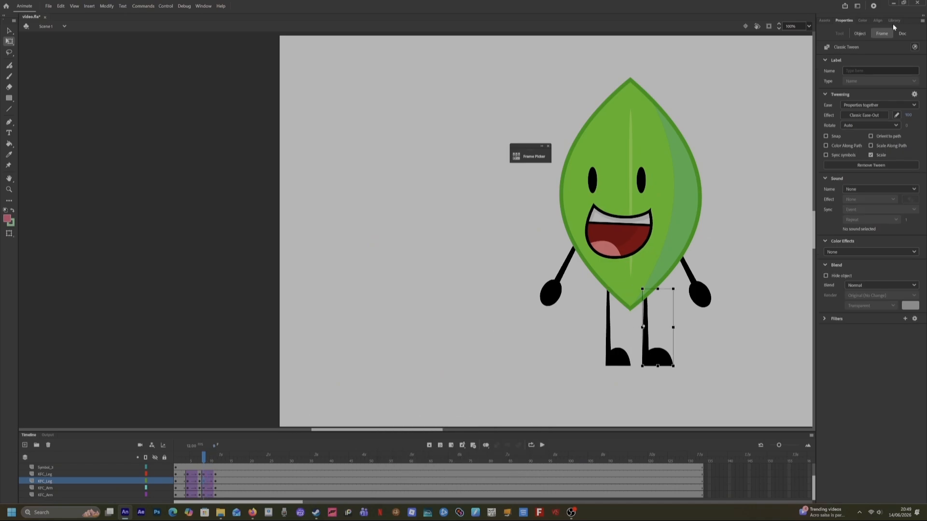
left_click(860, 33)
left_click(839, 172)
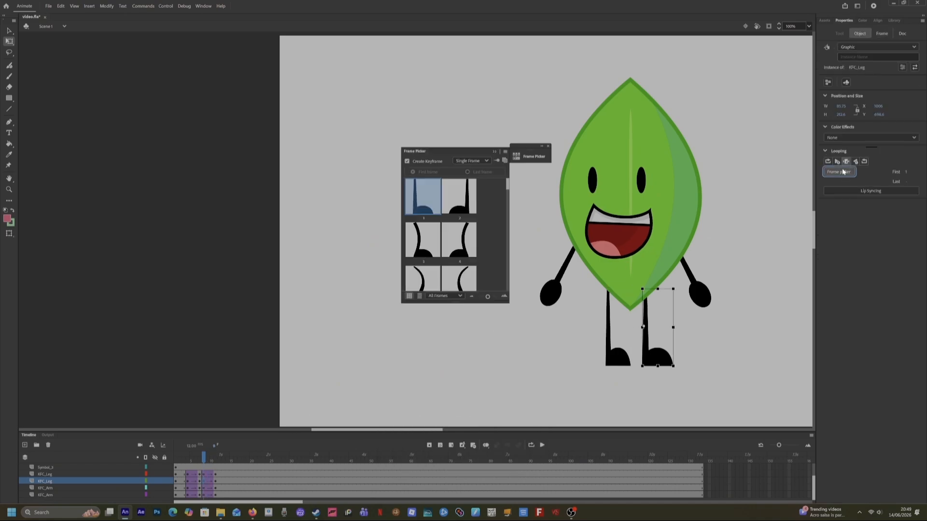
left_click(203, 478)
left_click(860, 33)
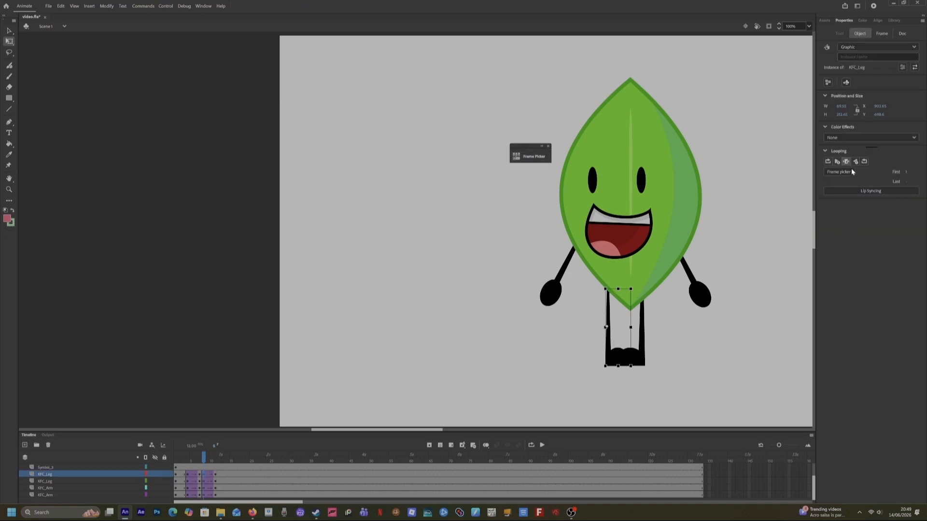
left_click(840, 171)
left_click(461, 205)
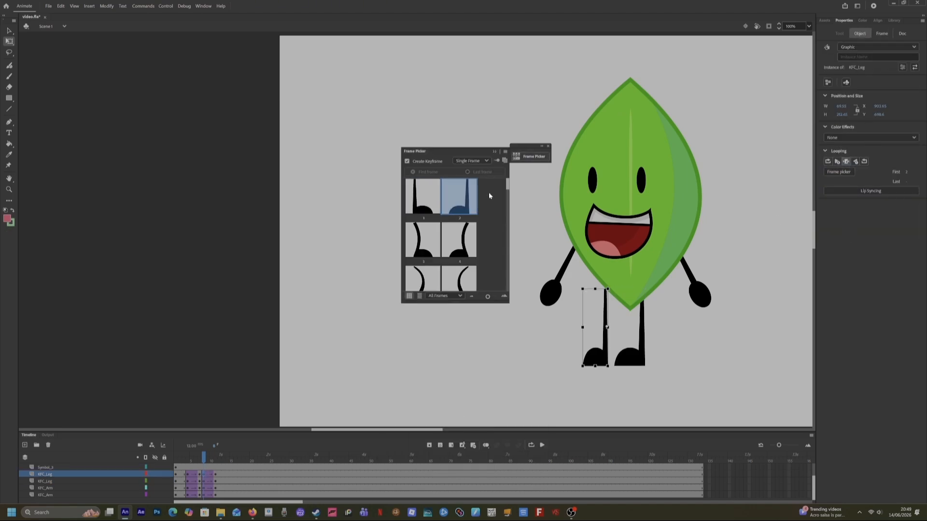
On the last keyframe of the upper KFC_Leg layer, swap the leg to drawing 2 in the Frame Picker.
left_click(215, 475)
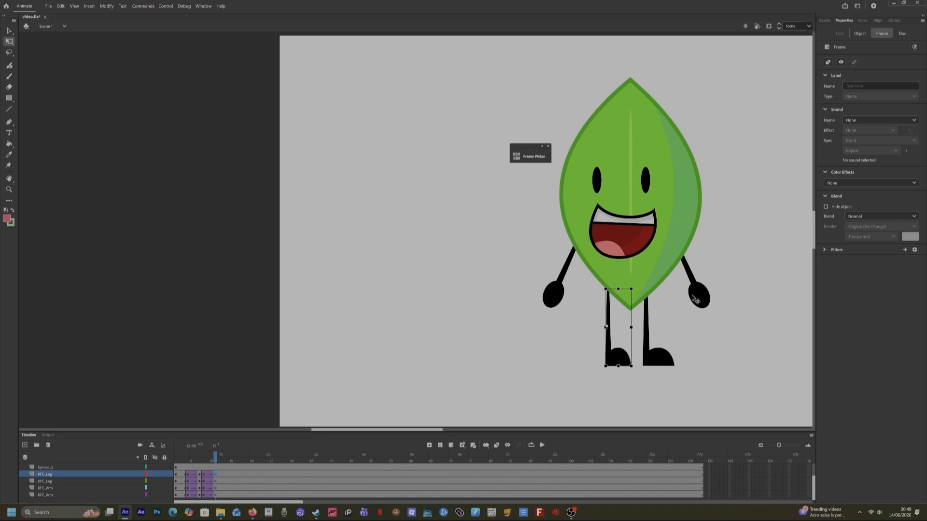
left_click(859, 33)
left_click(840, 172)
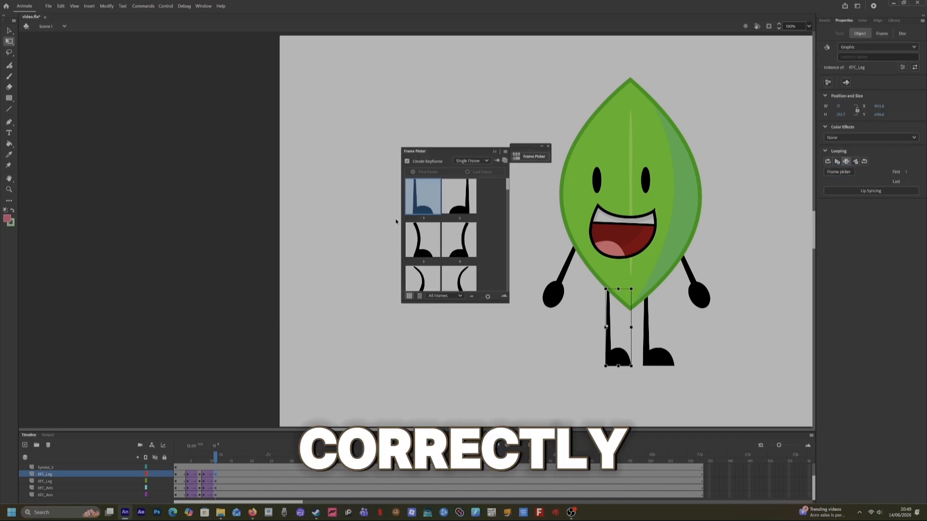
left_click(460, 196)
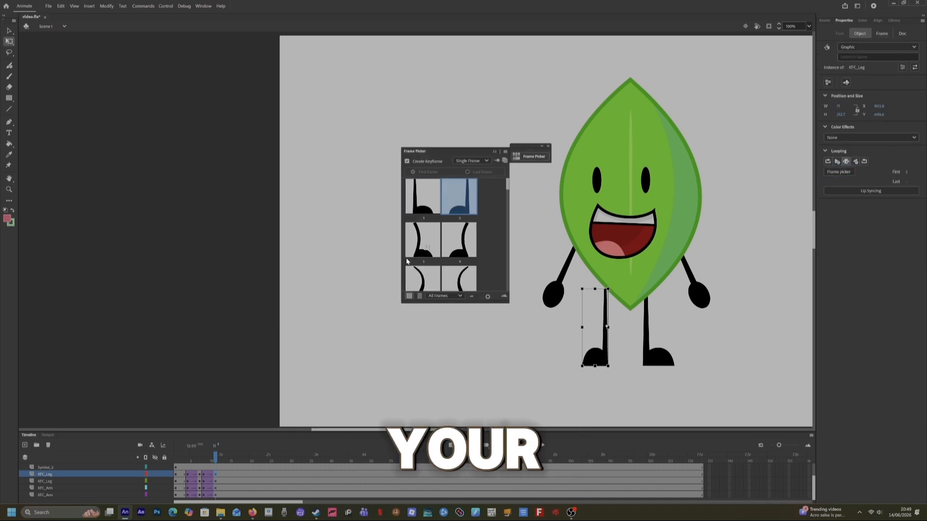
On the last keyframe of the lower KFC_Leg layer, swap the other leg to drawing 2 in the Frame Picker.
left_click(215, 482)
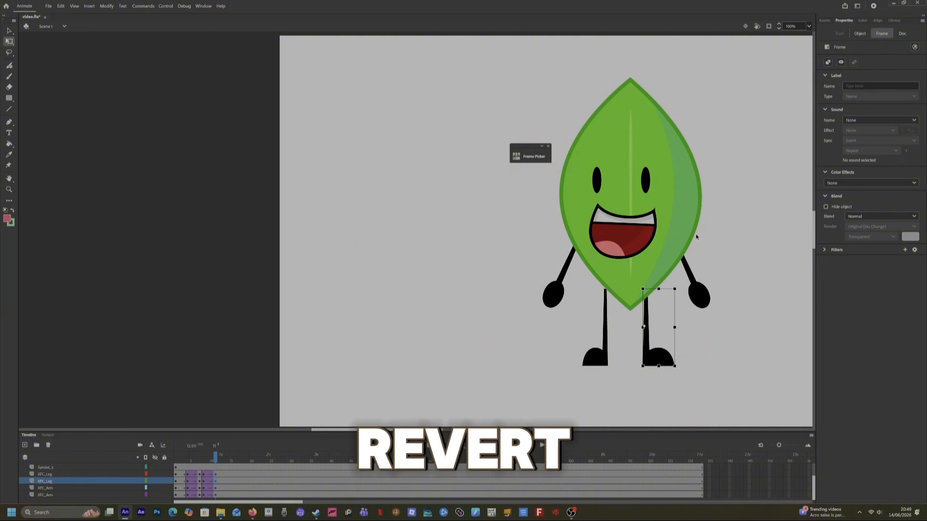
left_click(860, 33)
left_click(838, 172)
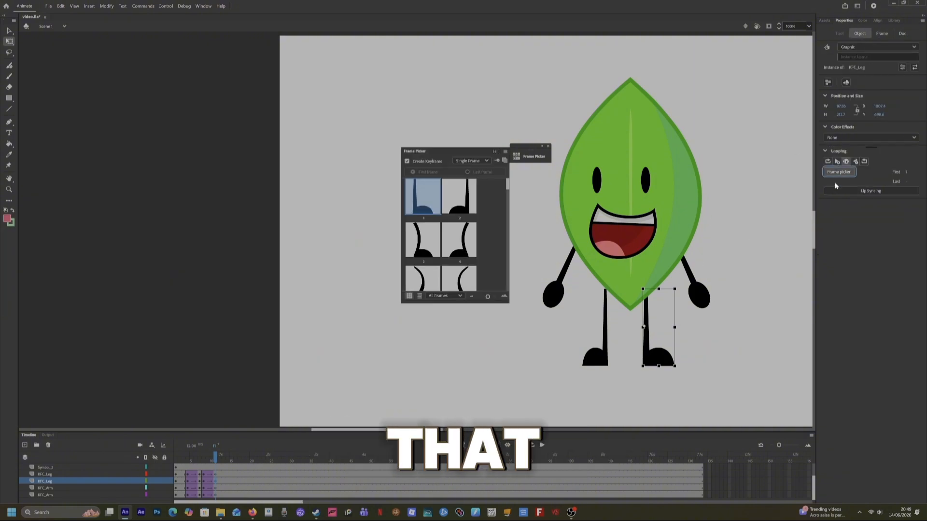
left_click(459, 196)
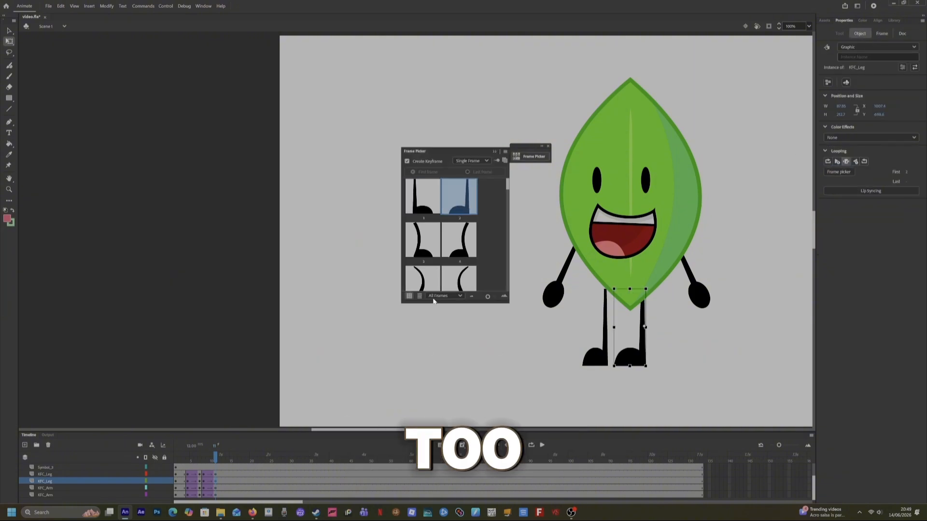
Nudge the right leg slightly on its last keyframe and scrub the playhead to check the legs.
left_click(216, 480)
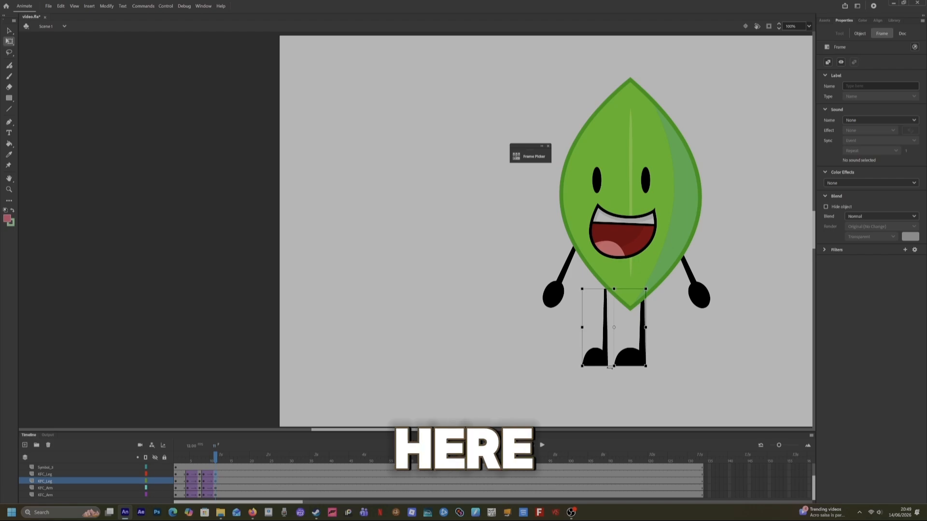
left_click_drag(637, 363, 641, 362)
left_click(212, 456)
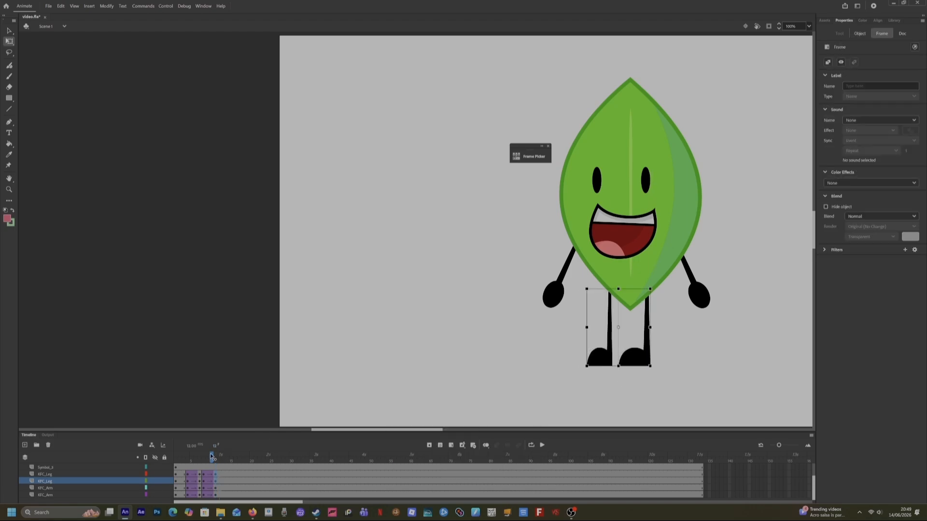
mouse_move(205, 458)
left_mouse_down()
mouse_move(192, 459)
mouse_move(200, 458)
left_mouse_up()
Try to edit the leg on the stage at an earlier frame, then undo the last change.
left_click(643, 360)
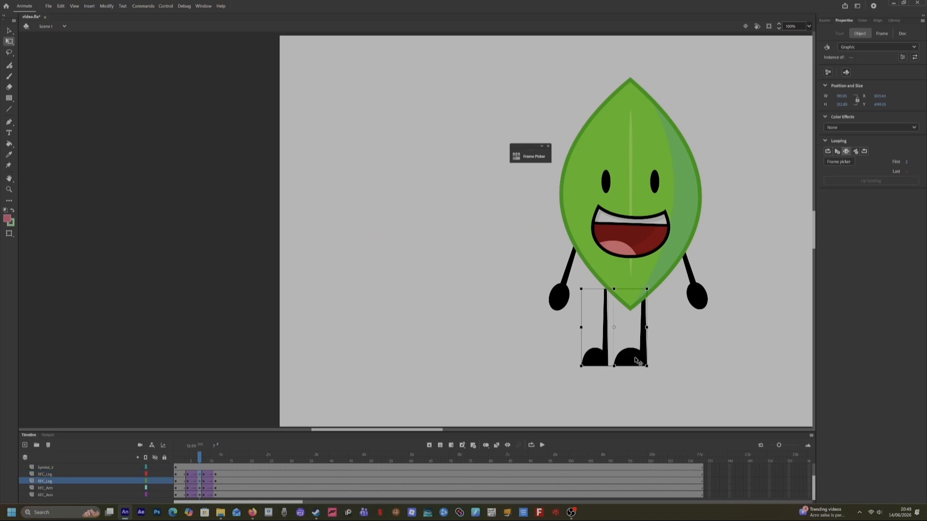
double_click(644, 359)
double_click(668, 365)
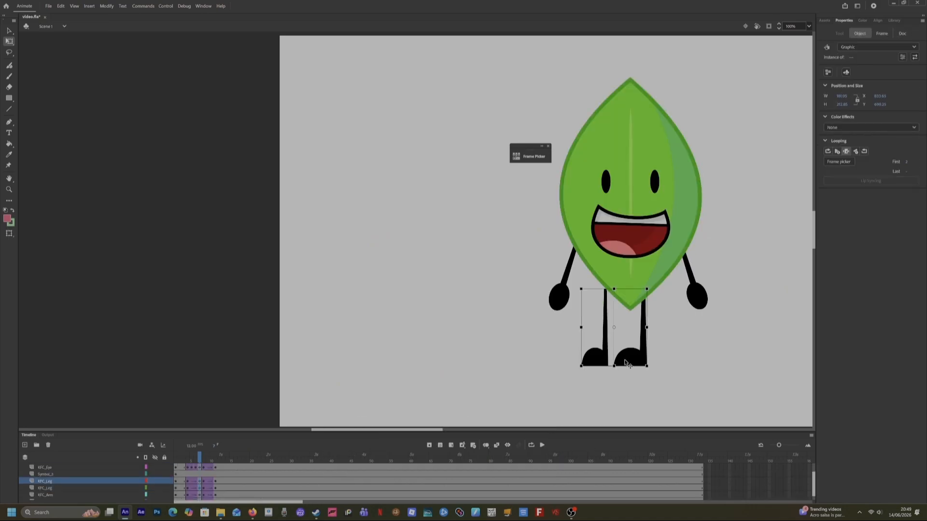
left_click_drag(187, 459, 209, 466)
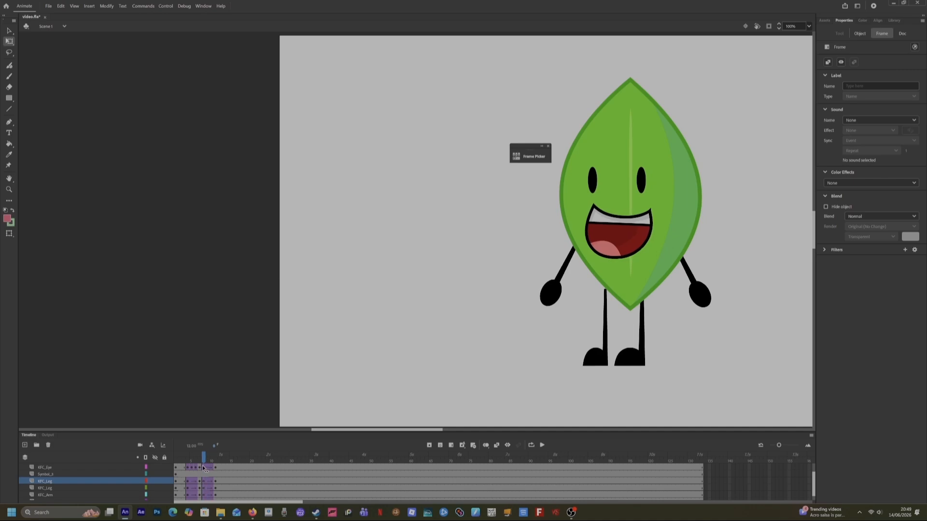
key("ctrl+z")
Create a classic tween between the leg keyframes on the lower KFC_Leg layer with the Classic Ease effect.
left_click(203, 481)
left_click(200, 482)
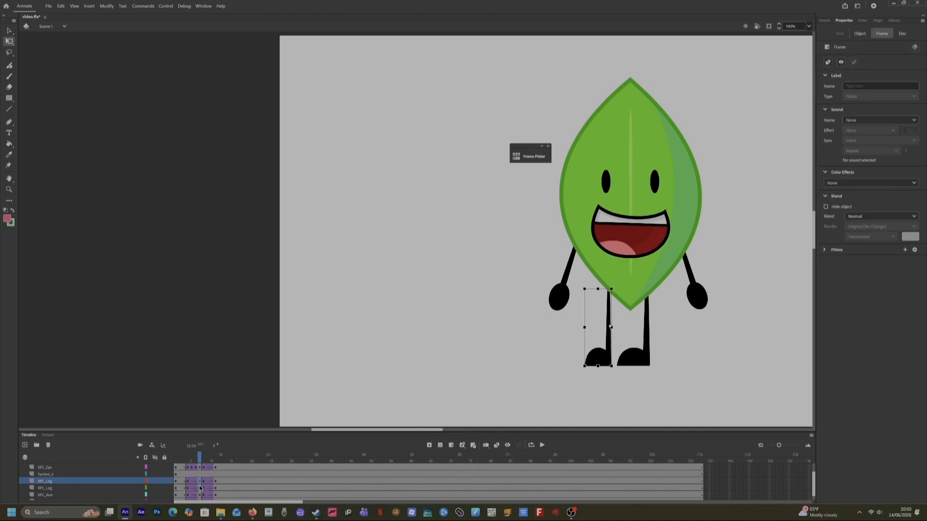
left_click(203, 482)
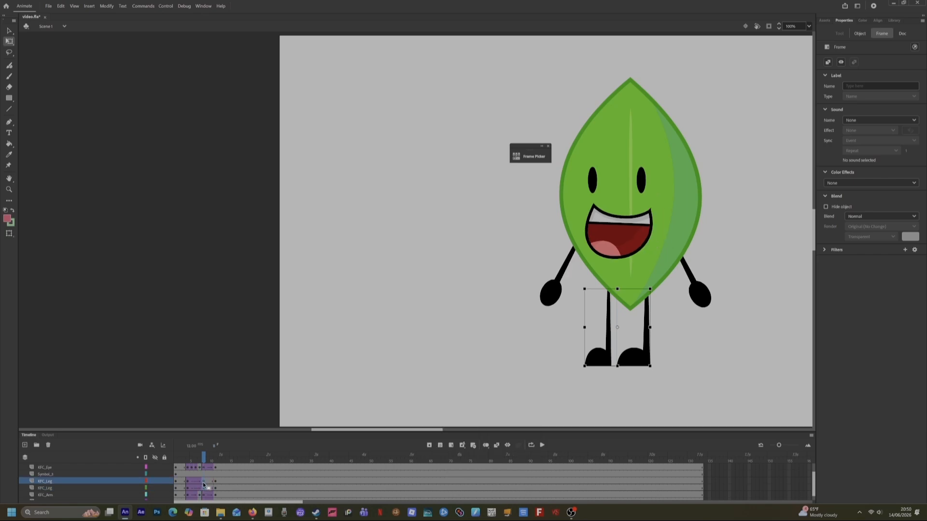
left_click(200, 483)
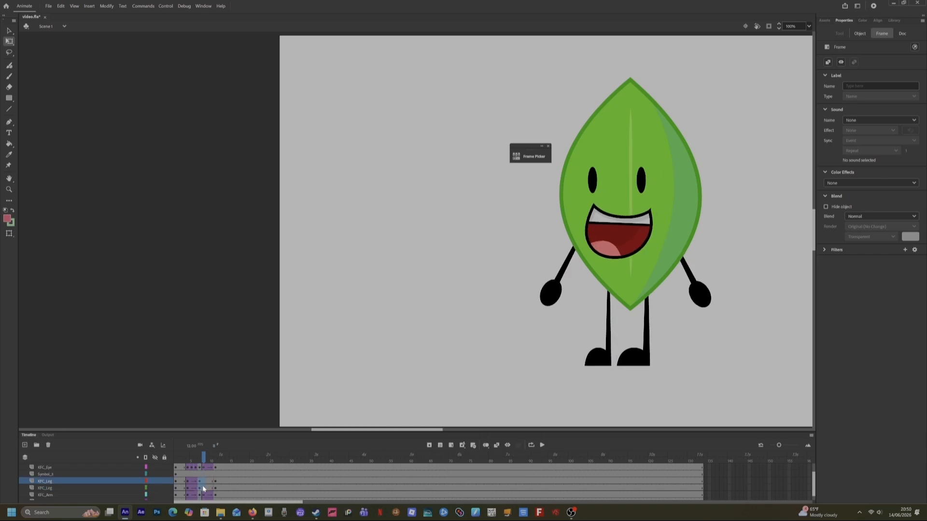
left_click(203, 484)
left_click(203, 486)
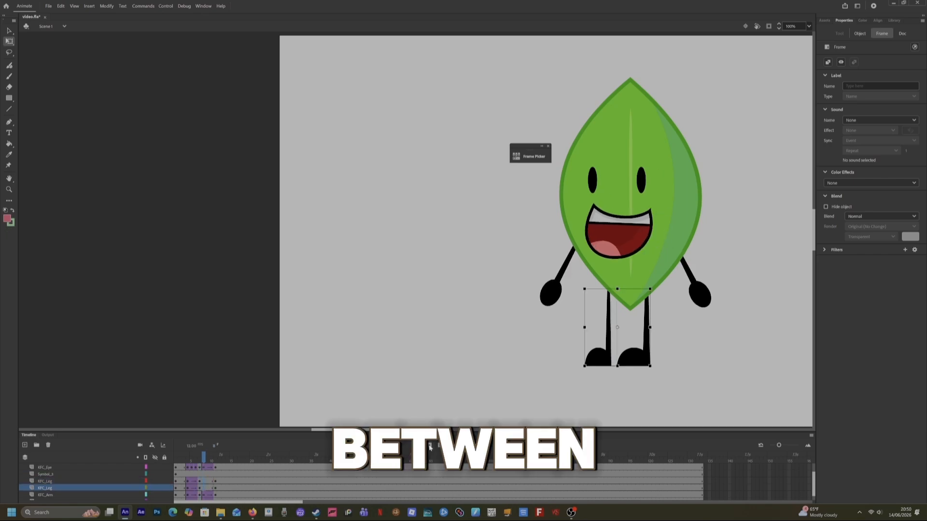
right_click(208, 491)
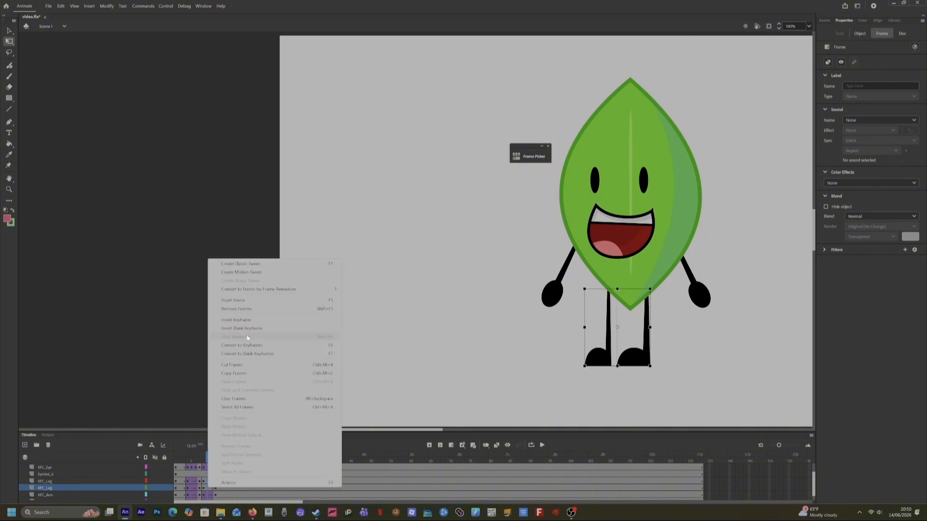
left_click(224, 264)
left_click(872, 119)
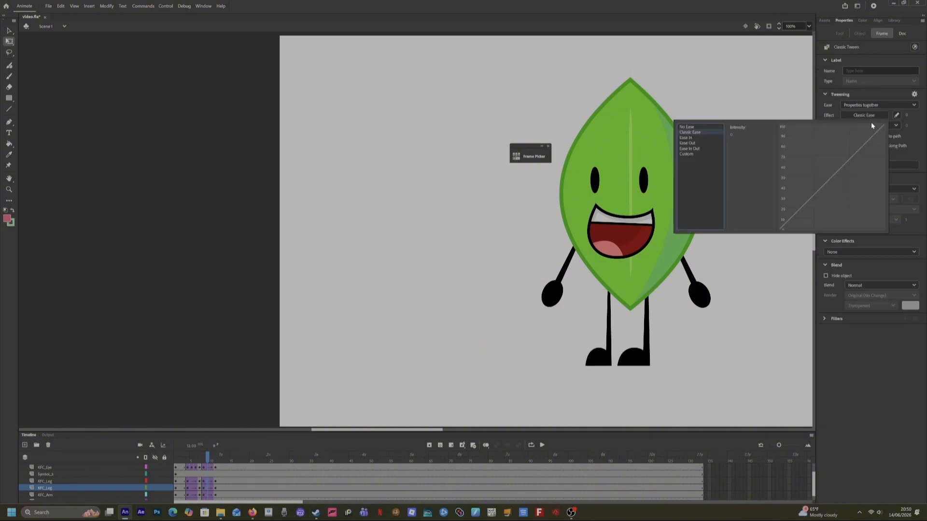
left_click(906, 118)
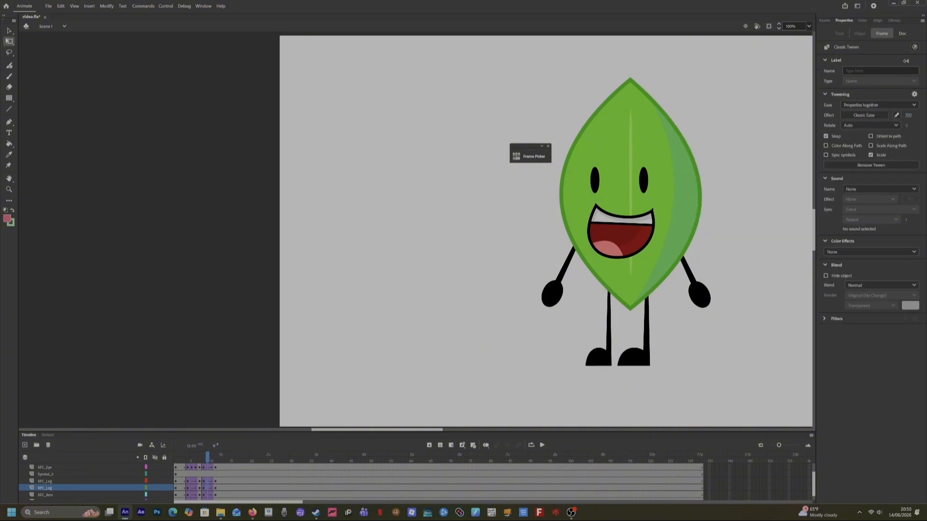
Select the leaf body symbol at the middle keyframe and shift it slightly left.
left_click_drag(206, 462, 184, 466)
left_click(611, 192)
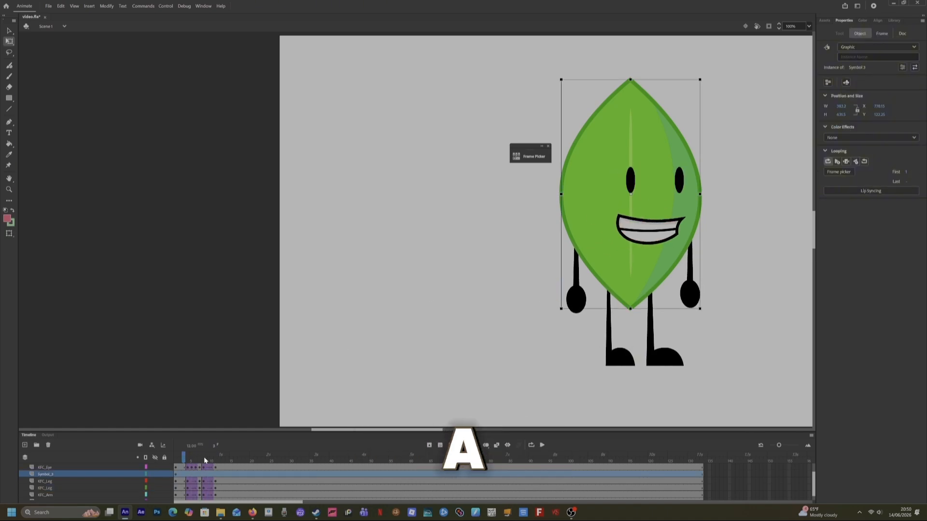
left_click(201, 480)
left_click(199, 474)
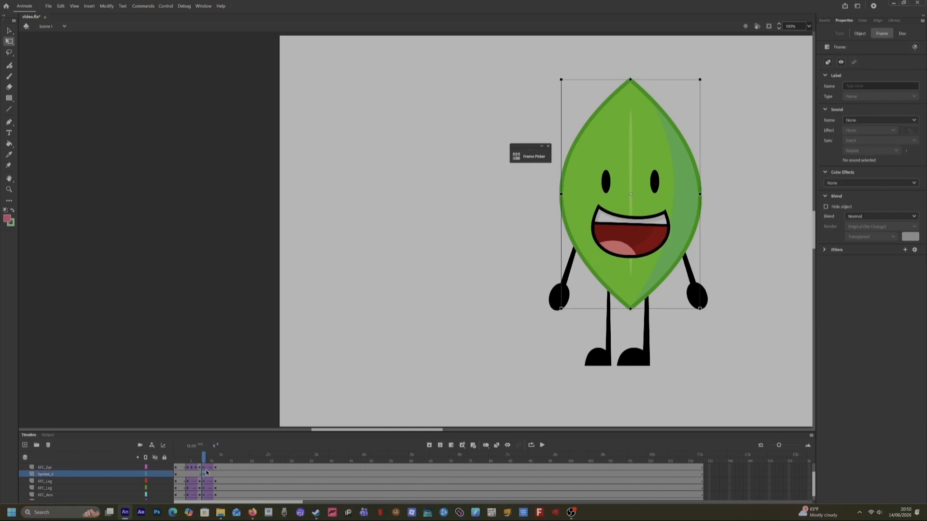
left_click_drag(180, 464, 206, 475)
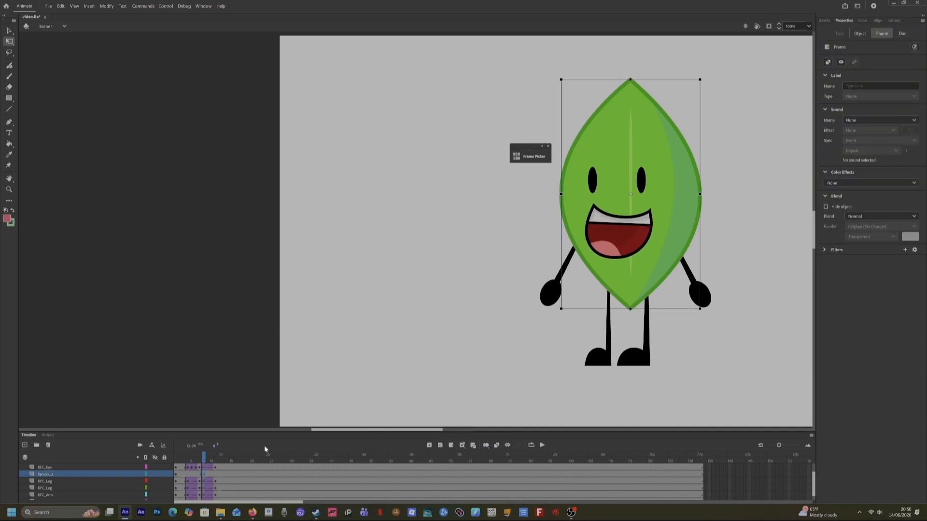
left_click_drag(660, 259, 656, 261)
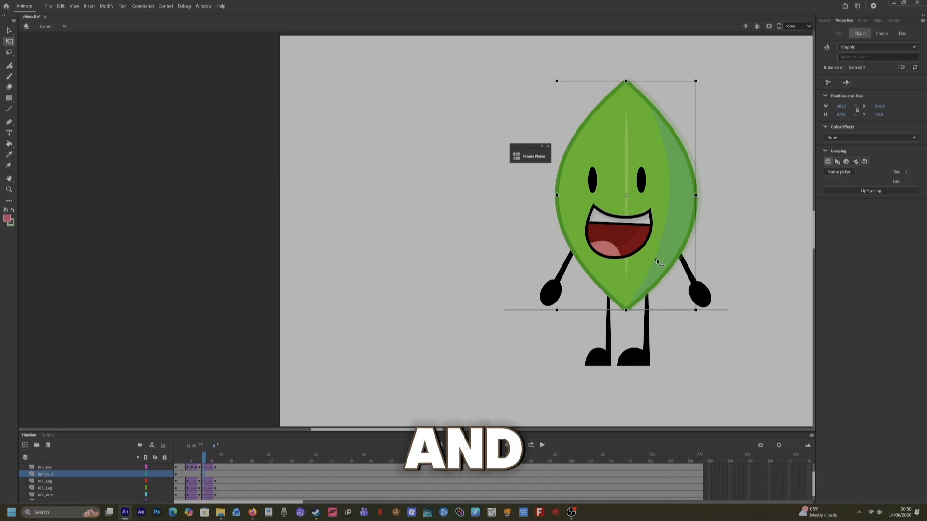
Run the Recoil command on the Symbol_3 layer's selected frame.
left_click(208, 476)
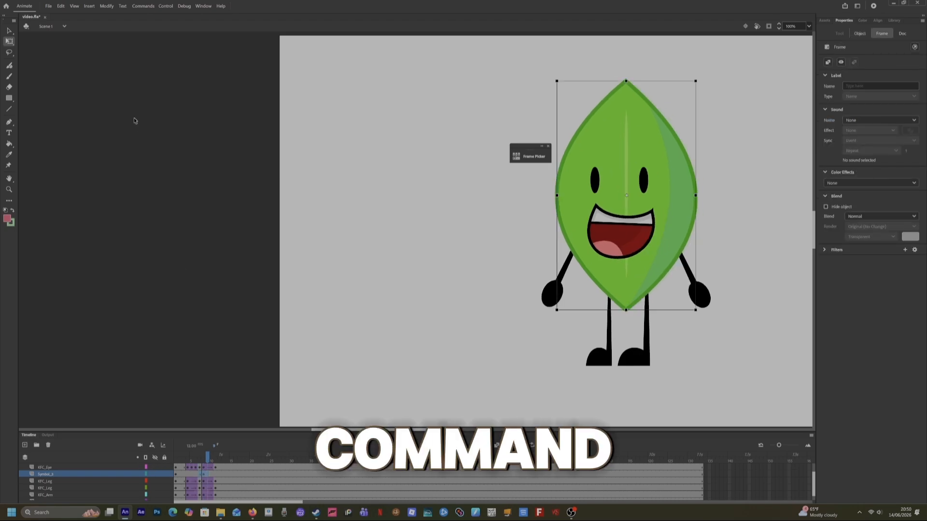
left_click(144, 6)
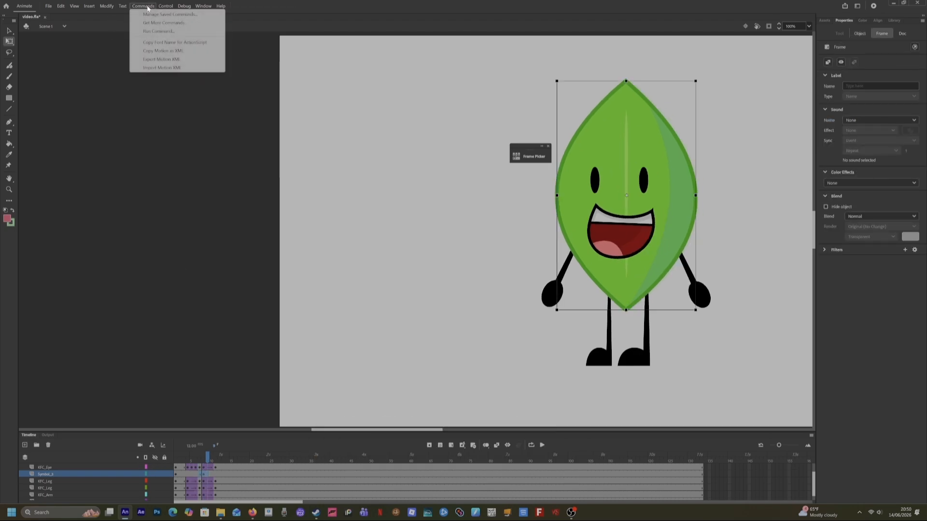
left_click(149, 31)
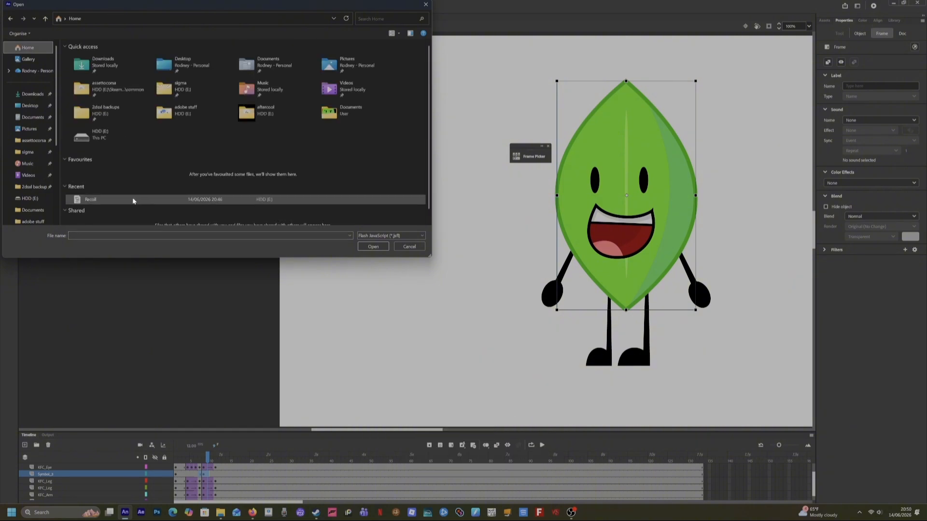
double_click(133, 201)
Play back and scrub the timeline to review the recoil, blink and leg swaps.
left_click_drag(204, 456, 188, 471)
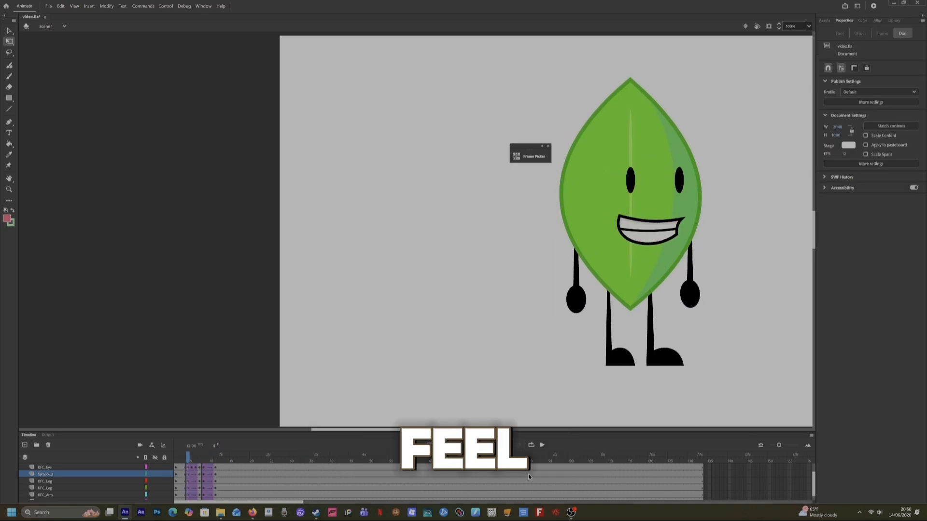
left_click(542, 444)
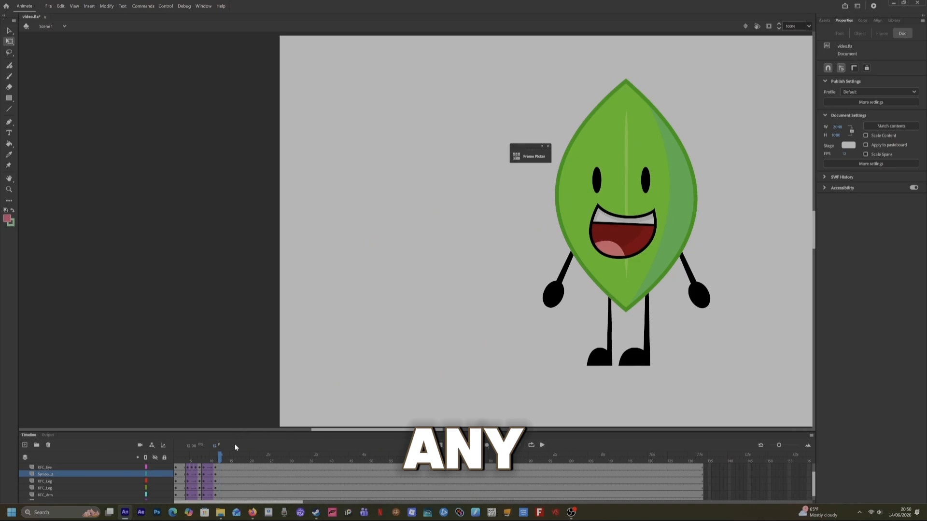
left_click_drag(220, 457, 173, 458)
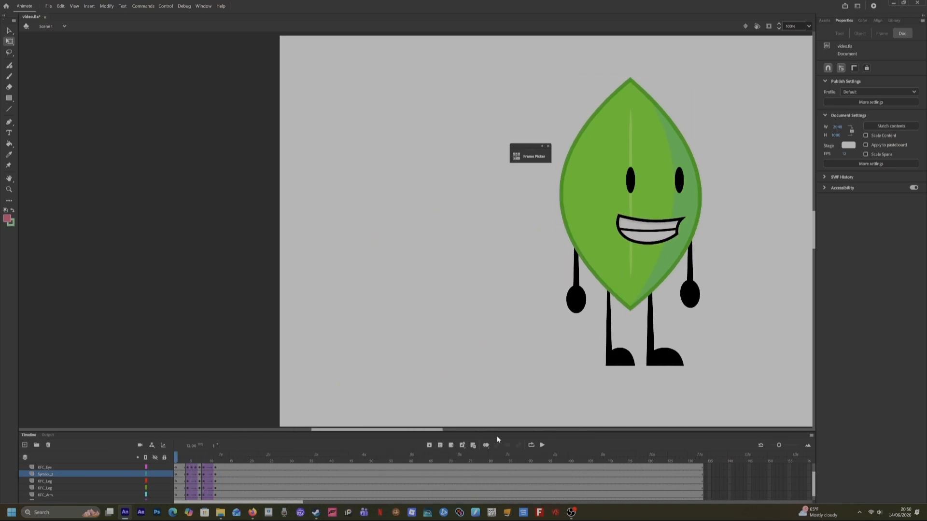
left_click(542, 445)
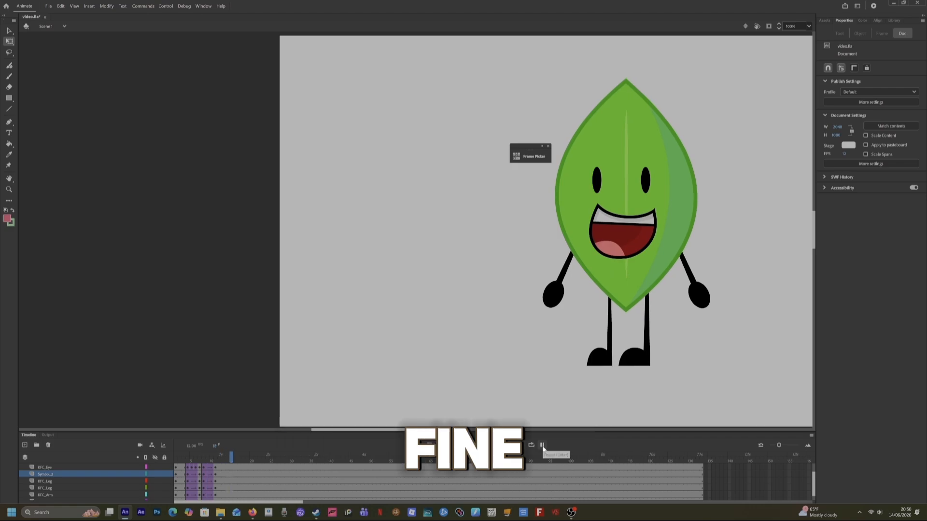
mouse_move(207, 456)
left_mouse_down()
mouse_move(179, 458)
mouse_move(216, 468)
left_mouse_up()
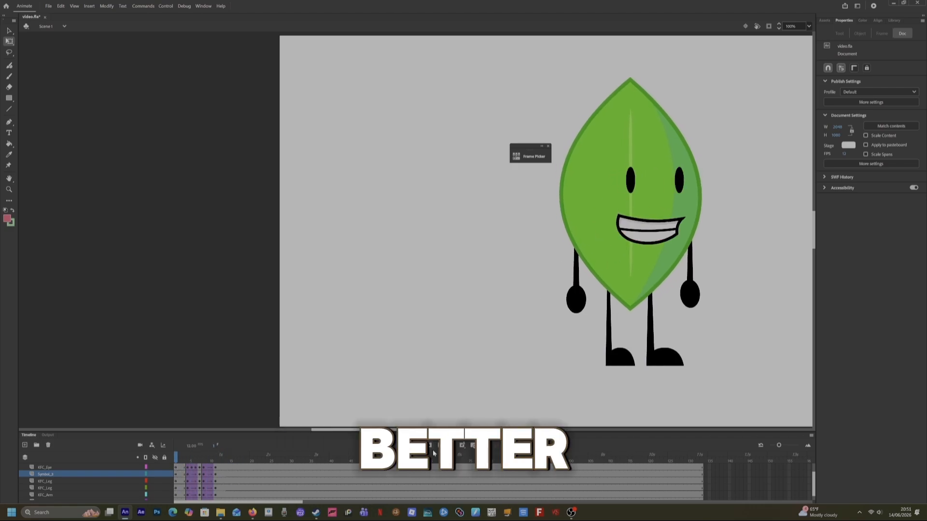
left_click(542, 445)
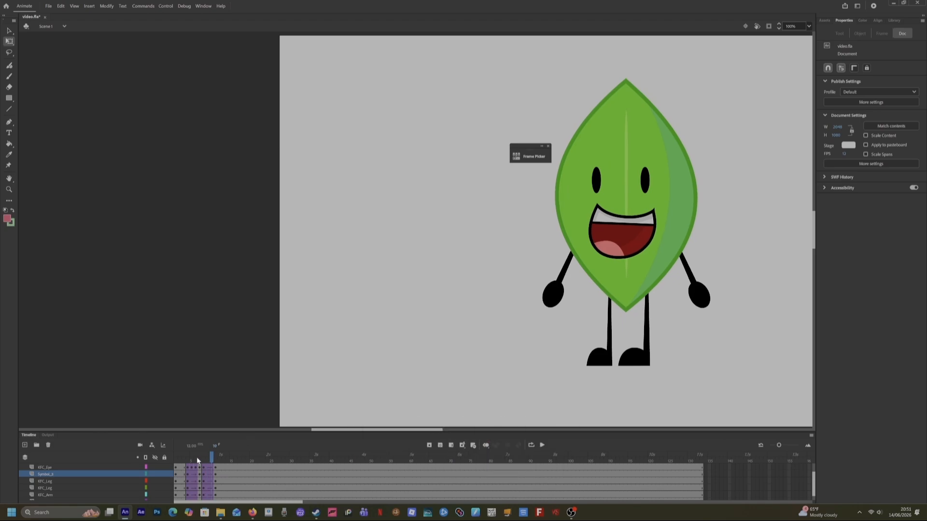
mouse_move(197, 459)
left_mouse_down()
mouse_move(203, 469)
mouse_move(188, 468)
mouse_move(197, 469)
left_mouse_up()
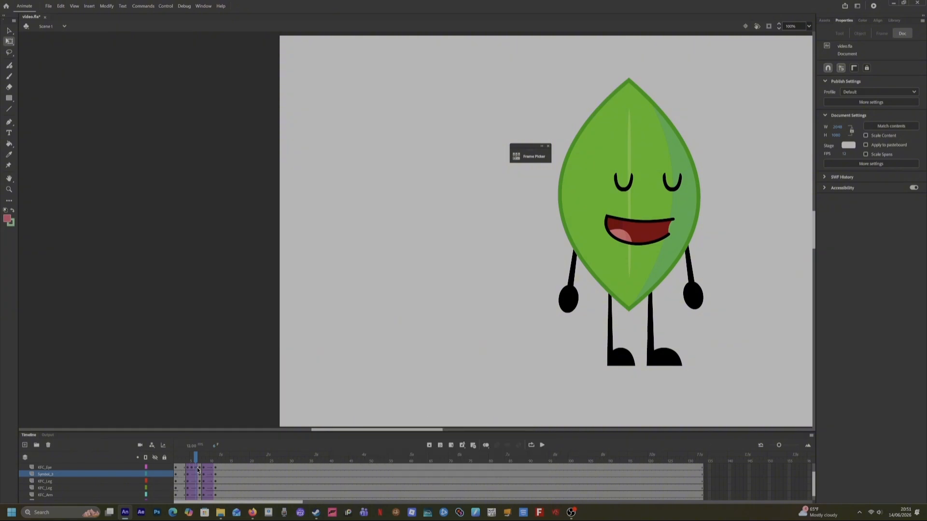